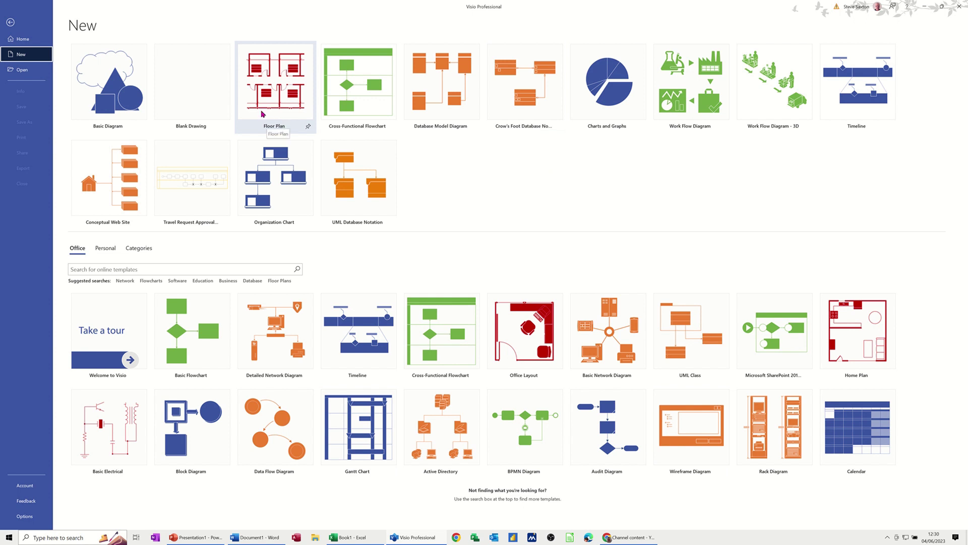
Create a new drawing from the Floor Plan template using Metric Units
{"action": "left_click", "coordinate": [272, 91]}
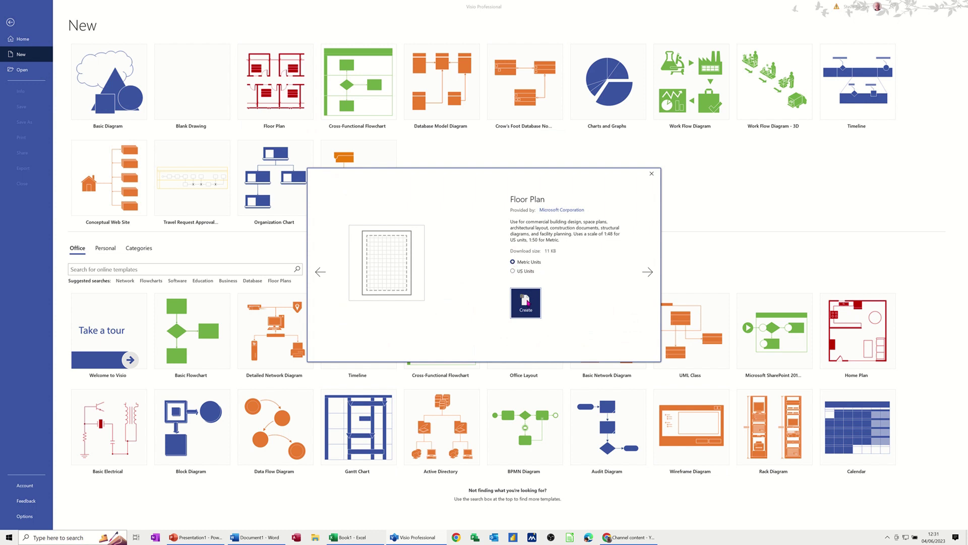
{"action": "left_click", "coordinate": [526, 303]}
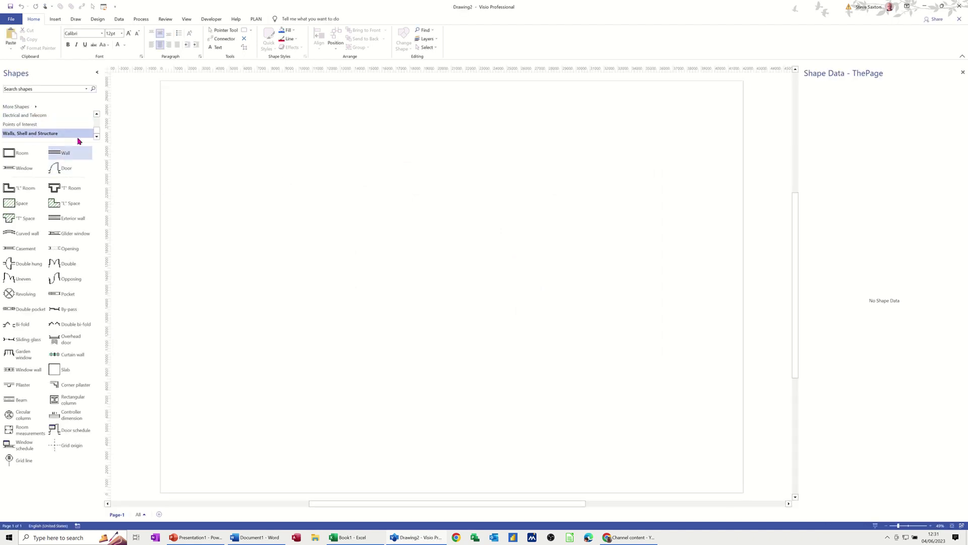
Look through the shapes offered in the Quick Shapes, Annotations and Building Core stencils
{"action": "left_click", "coordinate": [96, 115]}
{"action": "left_click", "coordinate": [96, 115]}
{"action": "left_click", "coordinate": [96, 115]}
{"action": "left_click", "coordinate": [26, 116]}
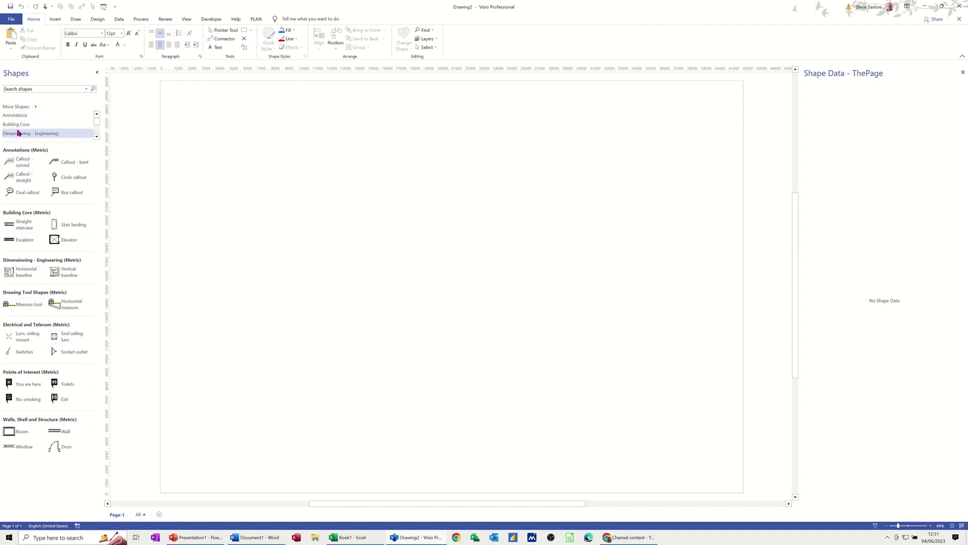
{"action": "scroll", "coordinate": [23, 119], "scroll_direction": "down", "scroll_amount": 1}
{"action": "left_click", "coordinate": [23, 116]}
{"action": "scroll", "coordinate": [22, 121], "scroll_direction": "down", "scroll_amount": 1}
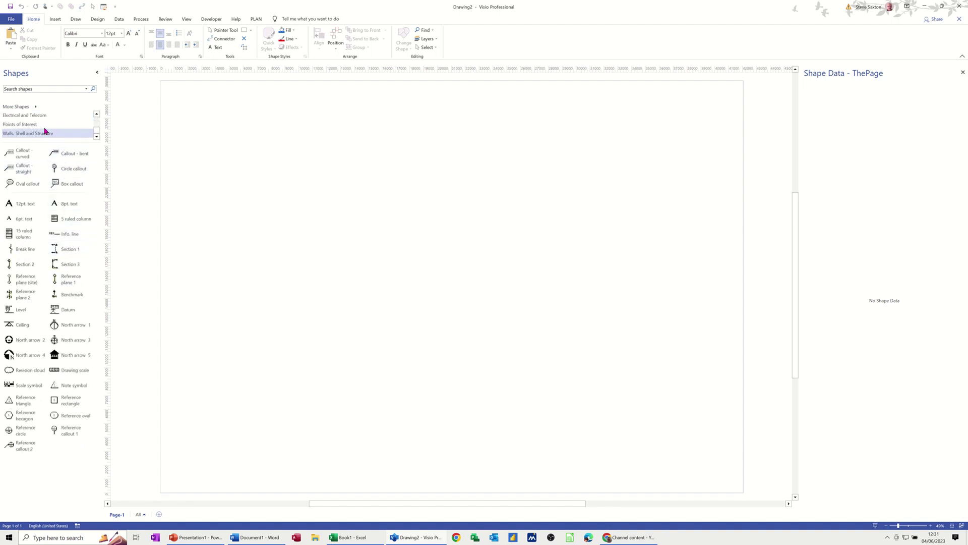
{"action": "scroll", "coordinate": [60, 134], "scroll_direction": "up", "scroll_amount": 1}
{"action": "left_click", "coordinate": [96, 114]}
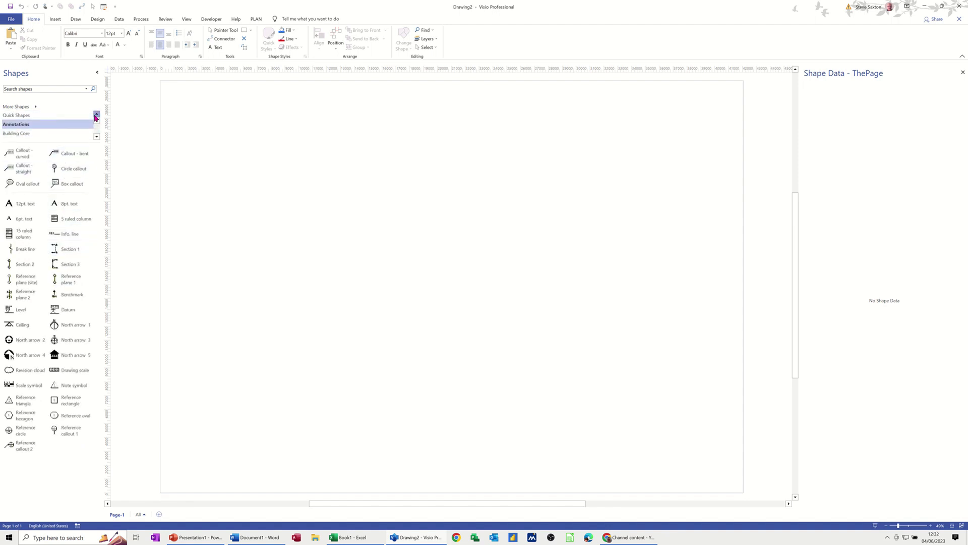
{"action": "left_click", "coordinate": [21, 134]}
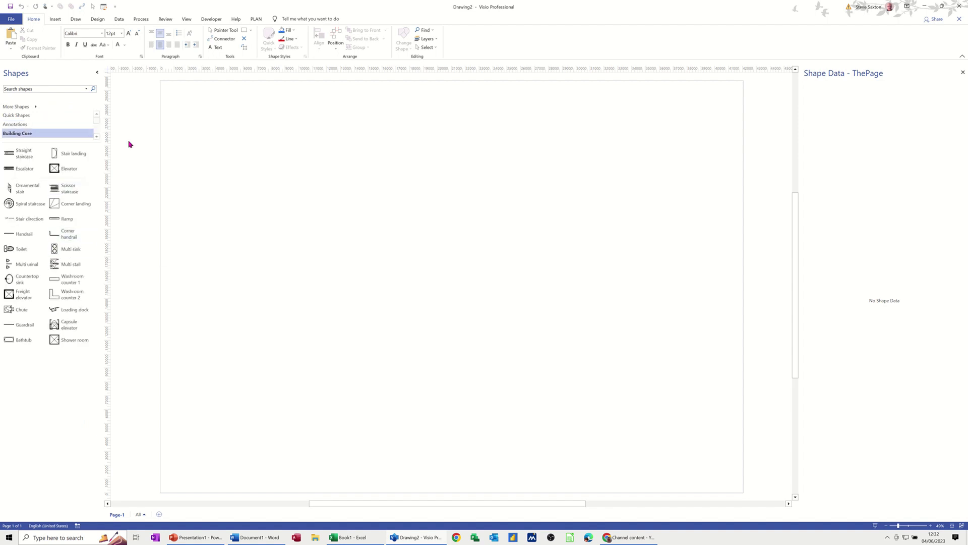
{"action": "scroll", "coordinate": [95, 137], "scroll_direction": "down", "scroll_amount": 1}
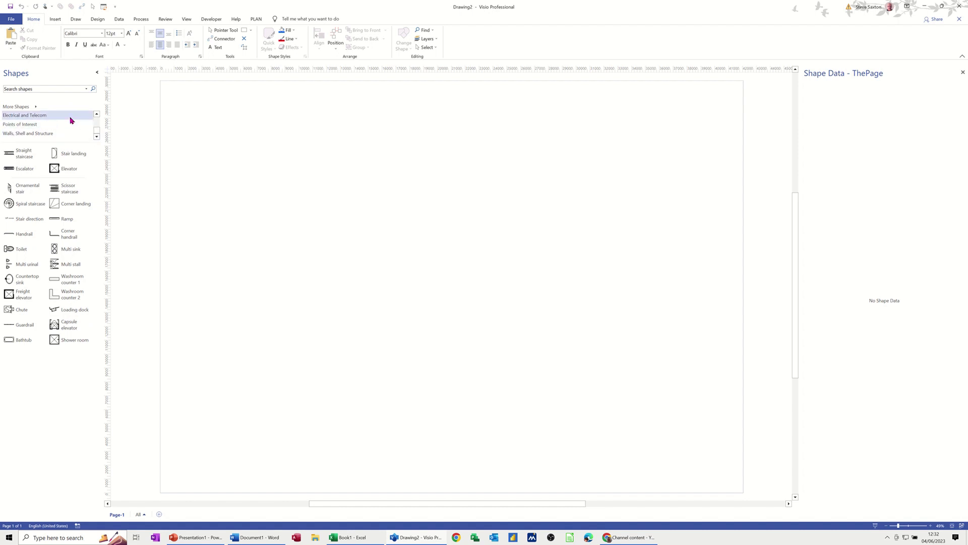
Review the Dimensioning - Engineering, Drawing Tool Shapes, Electrical and Telecom, Points of Interest, and Walls, Shell and Structure stencils
{"action": "left_click", "coordinate": [97, 115]}
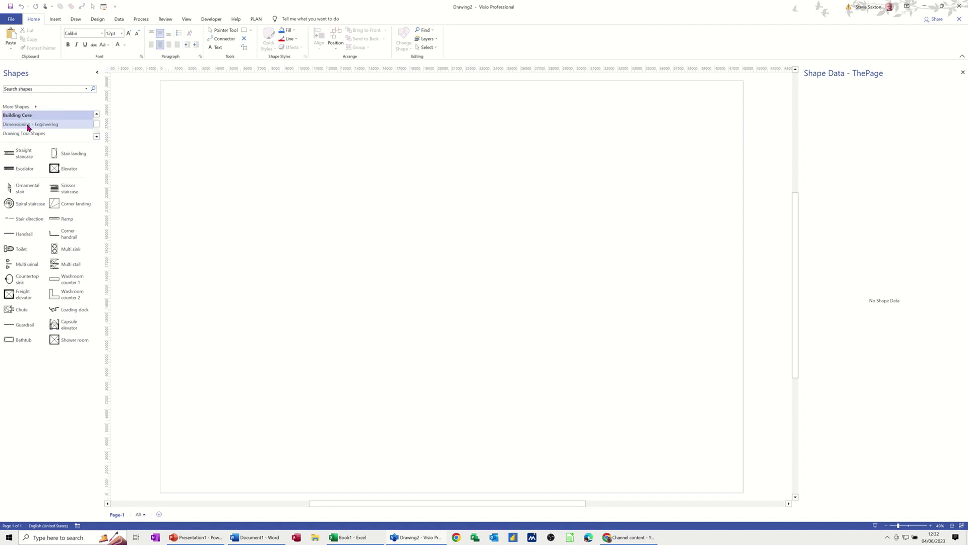
{"action": "left_click", "coordinate": [29, 126]}
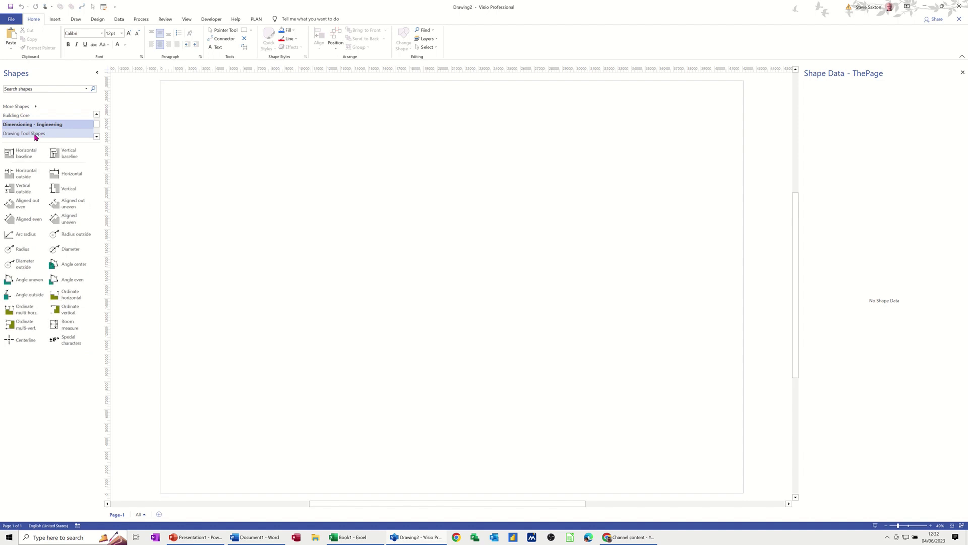
{"action": "left_click", "coordinate": [35, 134]}
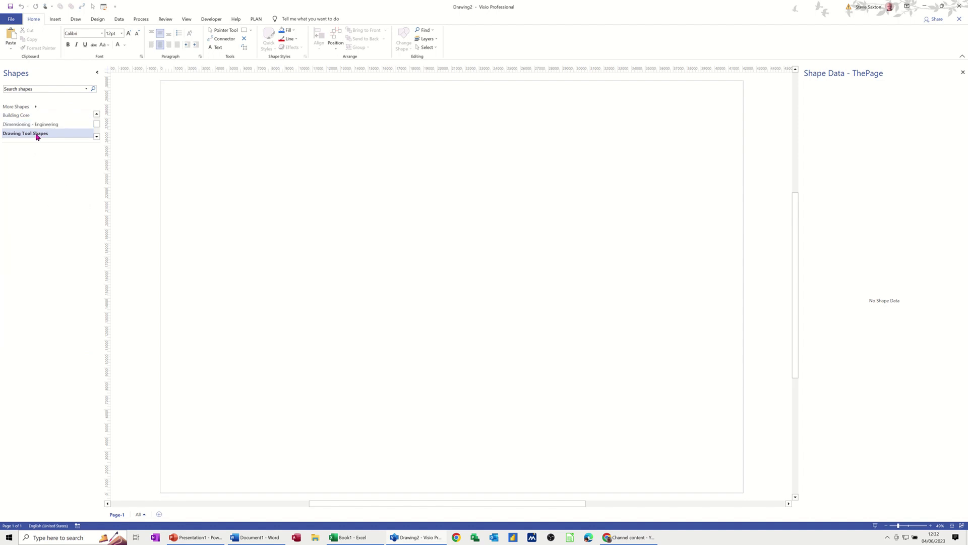
{"action": "left_click", "coordinate": [95, 137]}
{"action": "left_click", "coordinate": [96, 137]}
{"action": "left_click", "coordinate": [40, 124]}
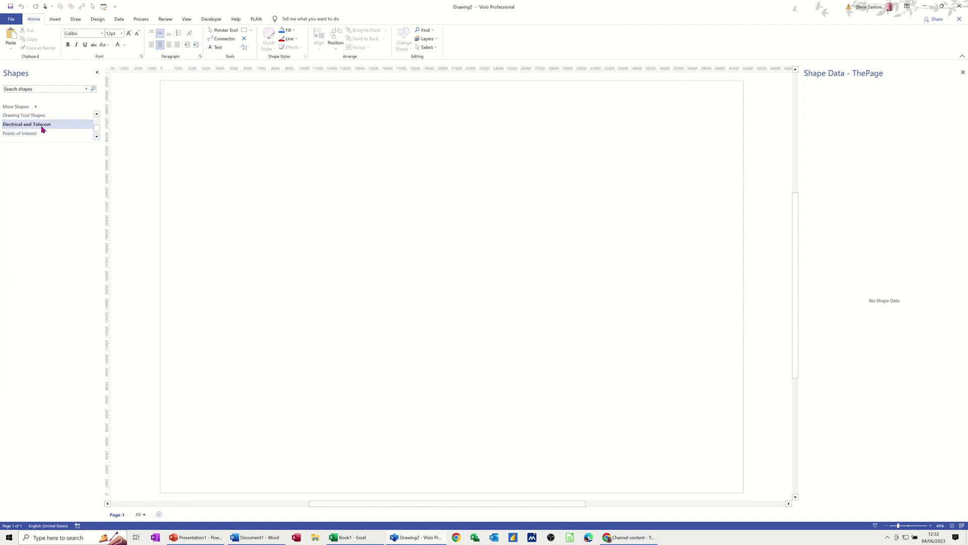
{"action": "left_click", "coordinate": [35, 134]}
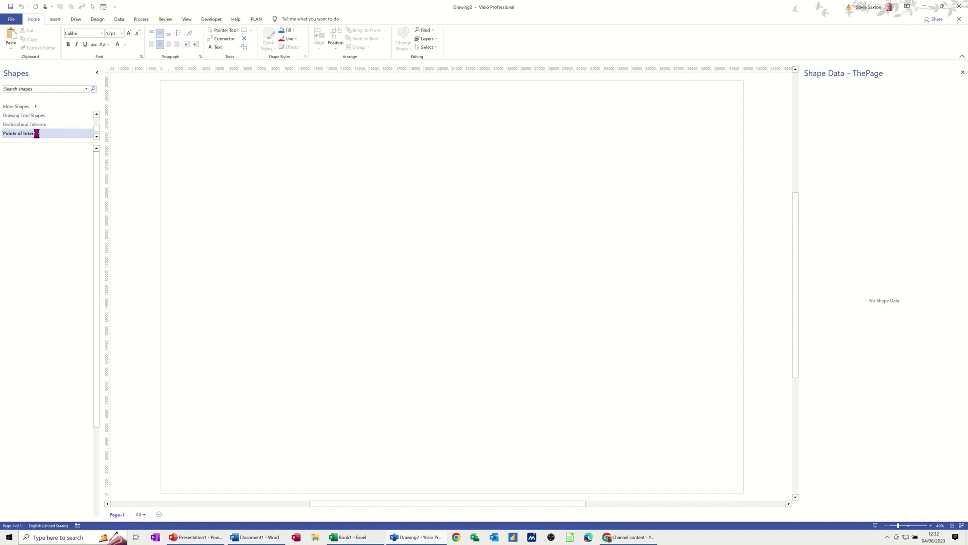
{"action": "left_click", "coordinate": [96, 137]}
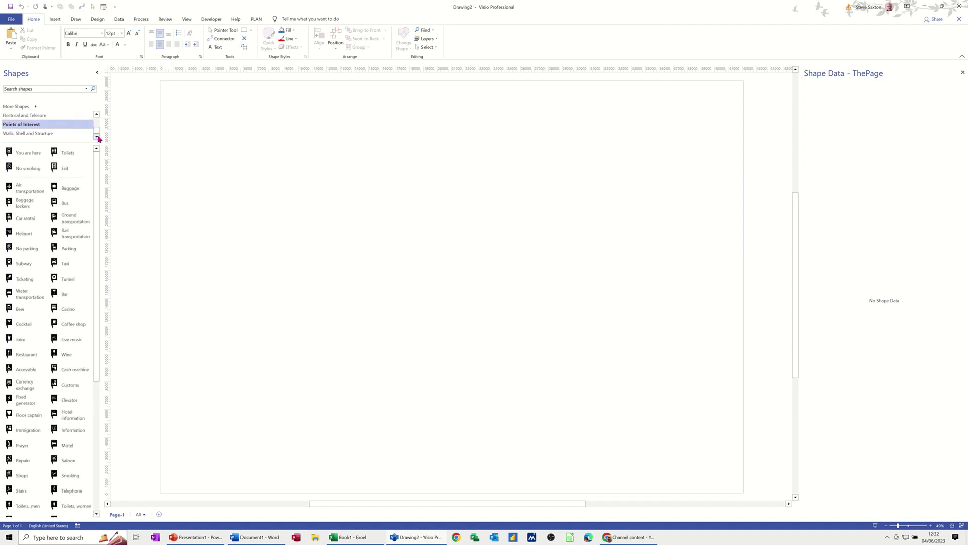
{"action": "left_click", "coordinate": [23, 134]}
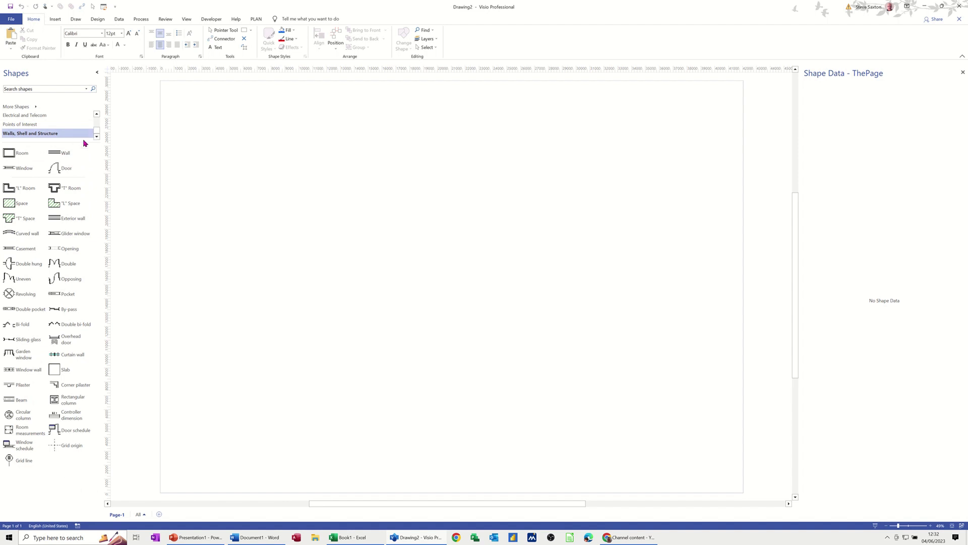
Enlarge the stencil list and add the Furniture stencil from the Building Plan category of Maps and Floor Plans
{"action": "left_click_drag", "start_coordinate": [79, 140], "coordinate": [82, 188]}
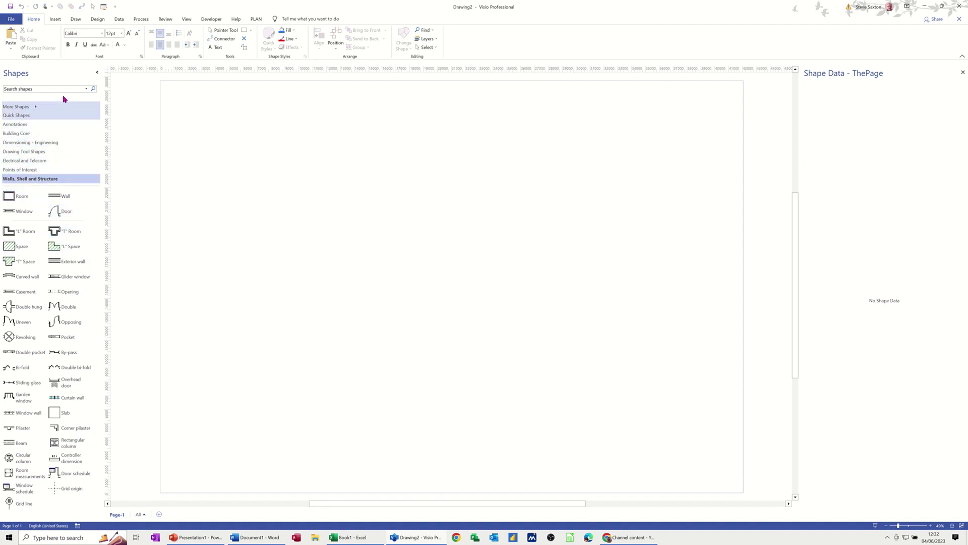
{"action": "left_click", "coordinate": [38, 109]}
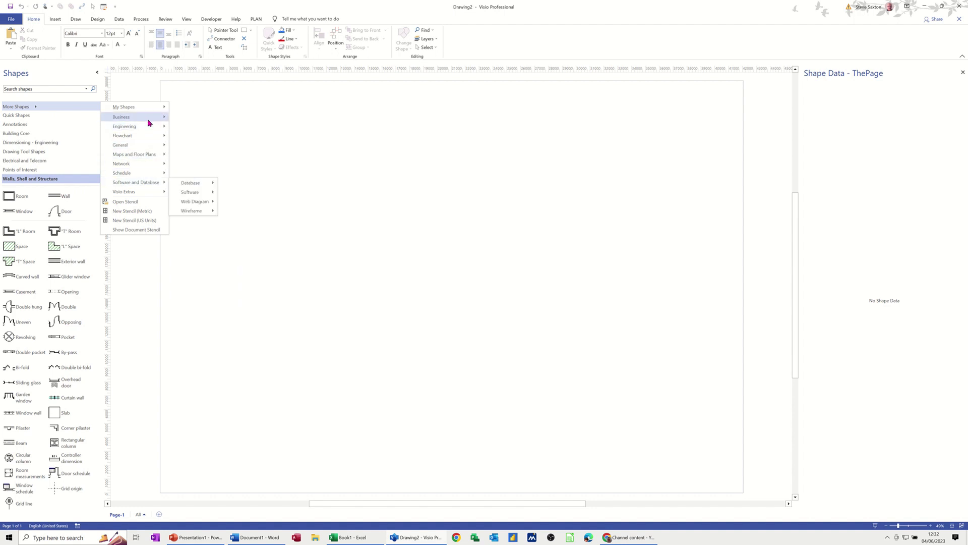
{"action": "mouse_move", "coordinate": [151, 146]}
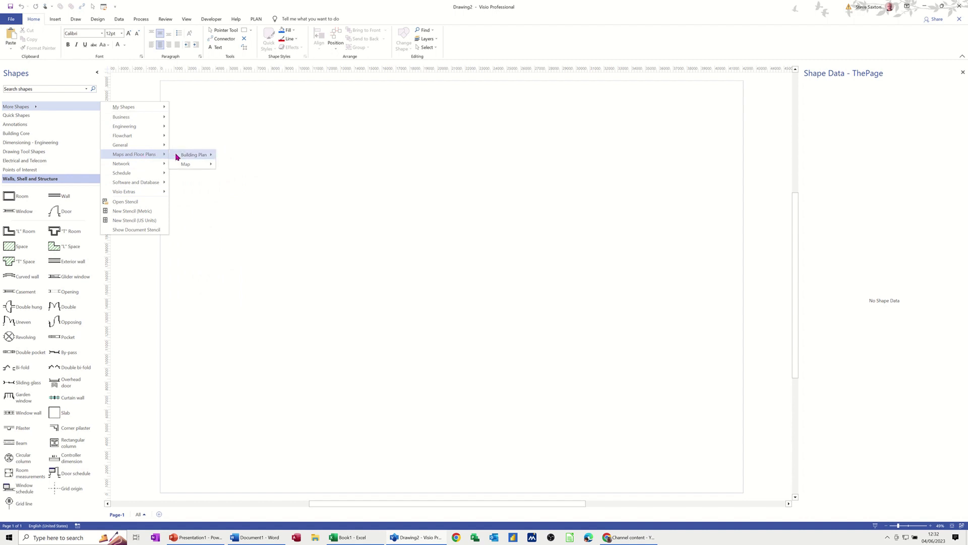
{"action": "mouse_move", "coordinate": [199, 156]}
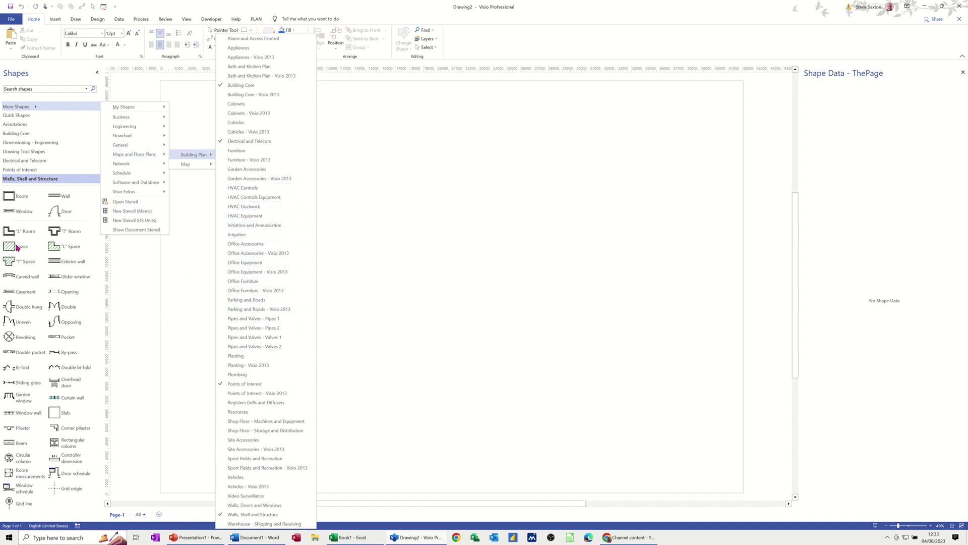
{"action": "mouse_move", "coordinate": [142, 173]}
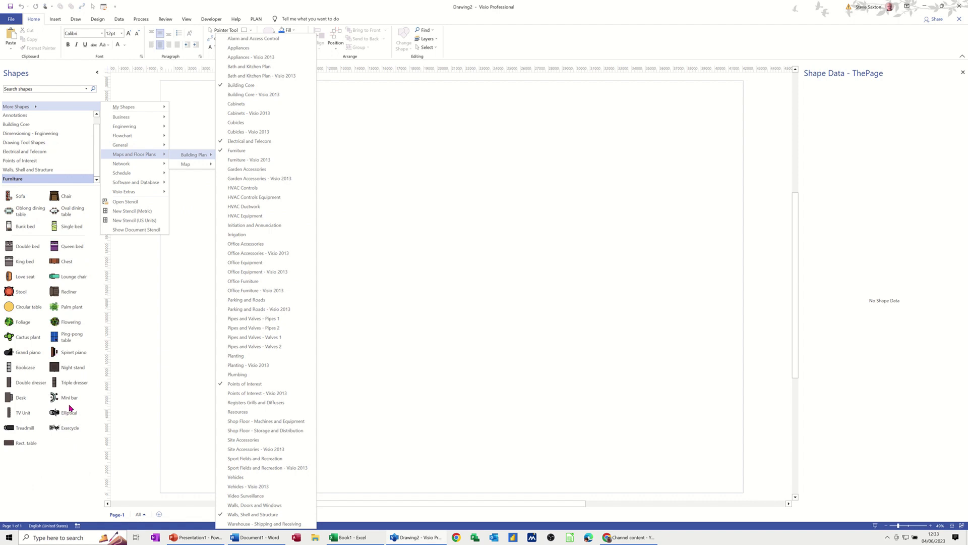
Place a Room shape from the Walls, Shell and Structure stencil on the page and move it to the middle of the enlarged view
{"action": "left_click", "coordinate": [35, 170]}
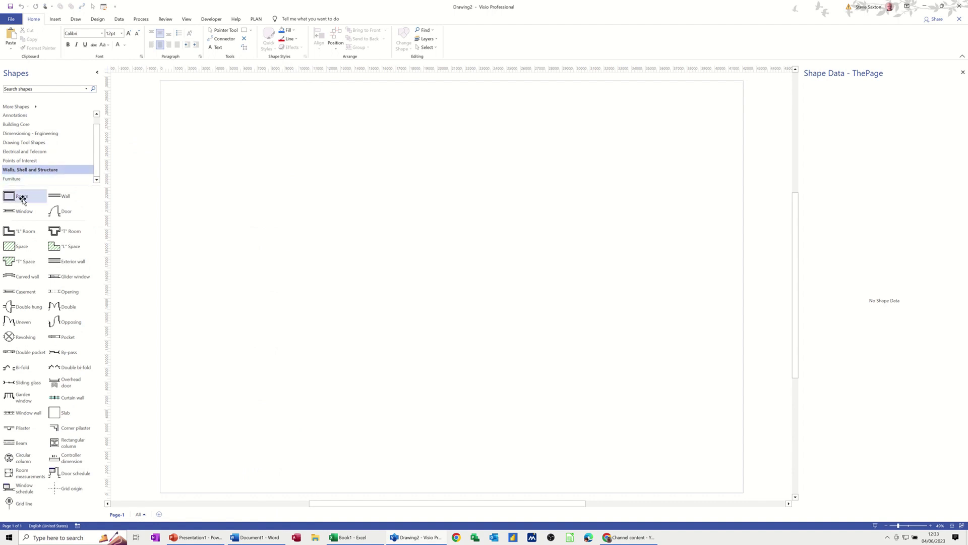
{"action": "left_click_drag", "start_coordinate": [14, 200], "coordinate": [341, 195]}
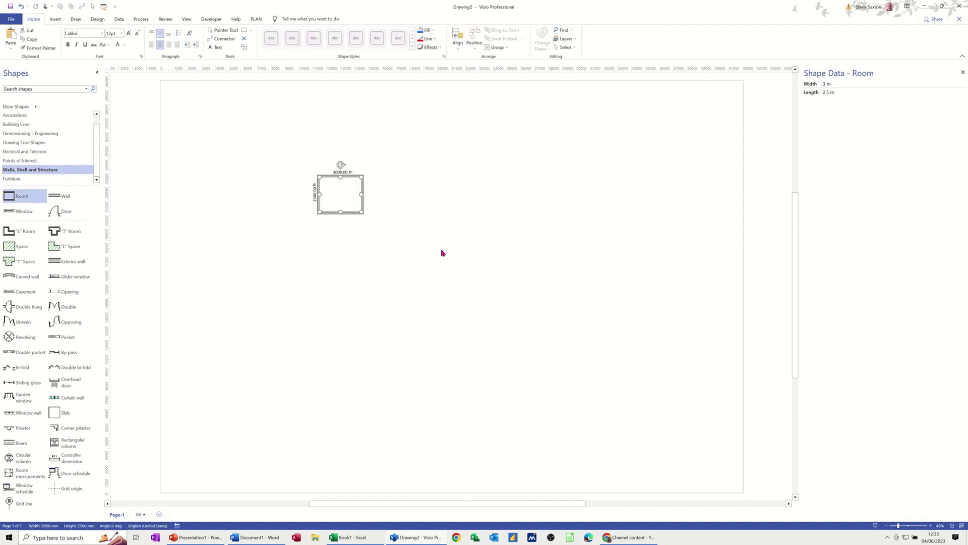
{"action": "scroll", "coordinate": [441, 252], "scroll_direction": "up", "scroll_amount": 5, "text": "ctrl"}
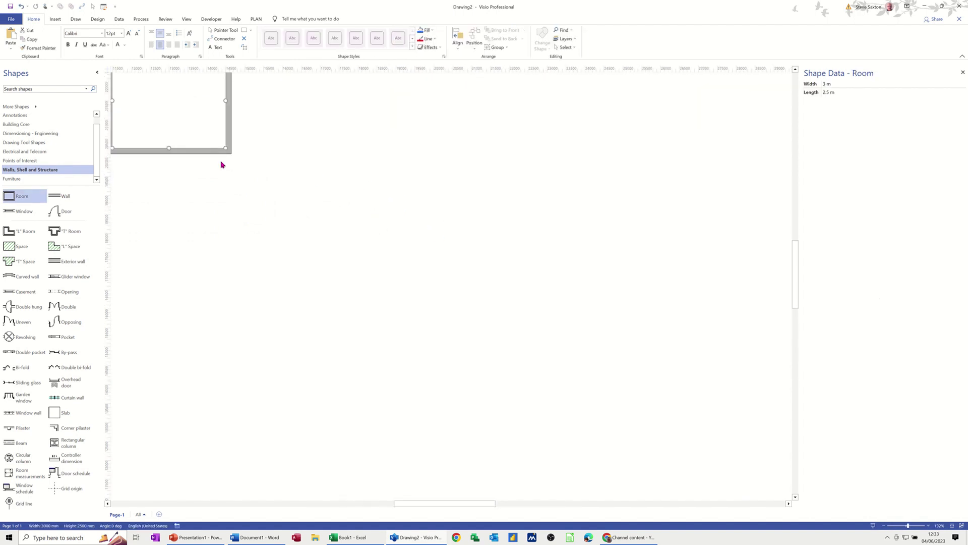
{"action": "left_click_drag", "start_coordinate": [189, 151], "coordinate": [402, 236]}
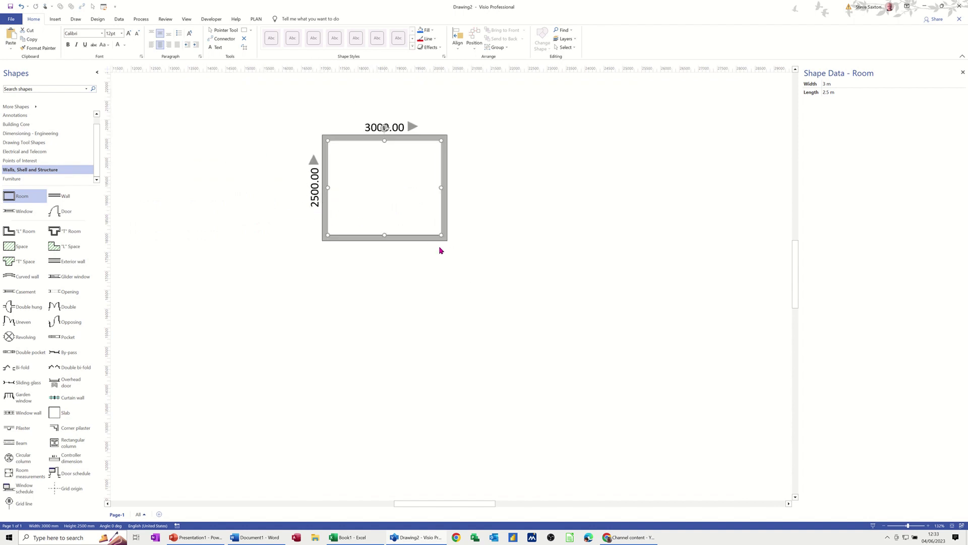
{"action": "scroll", "coordinate": [519, 285], "scroll_direction": "up", "scroll_amount": 1}
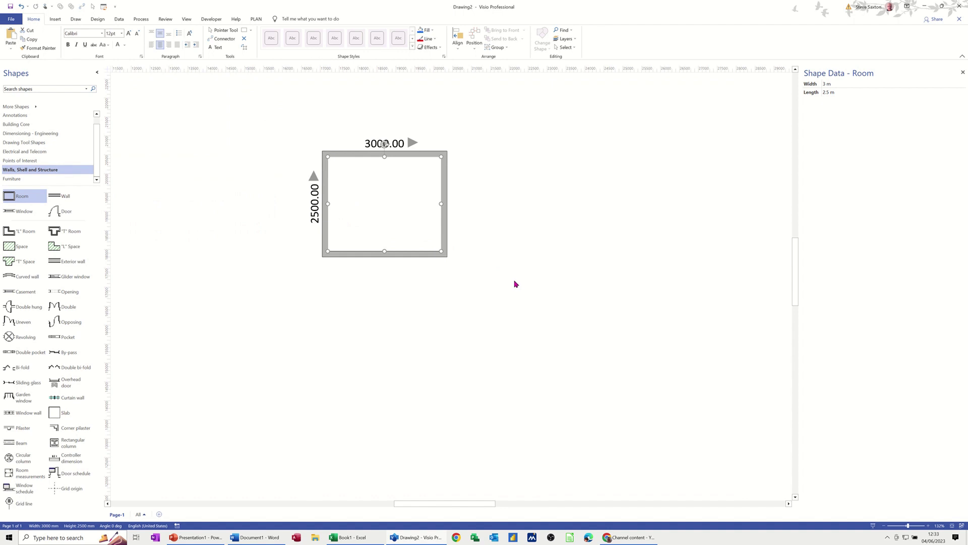
{"action": "scroll", "coordinate": [514, 284], "scroll_direction": "up", "scroll_amount": 1}
{"action": "scroll", "coordinate": [512, 281], "scroll_direction": "up", "scroll_amount": 4}
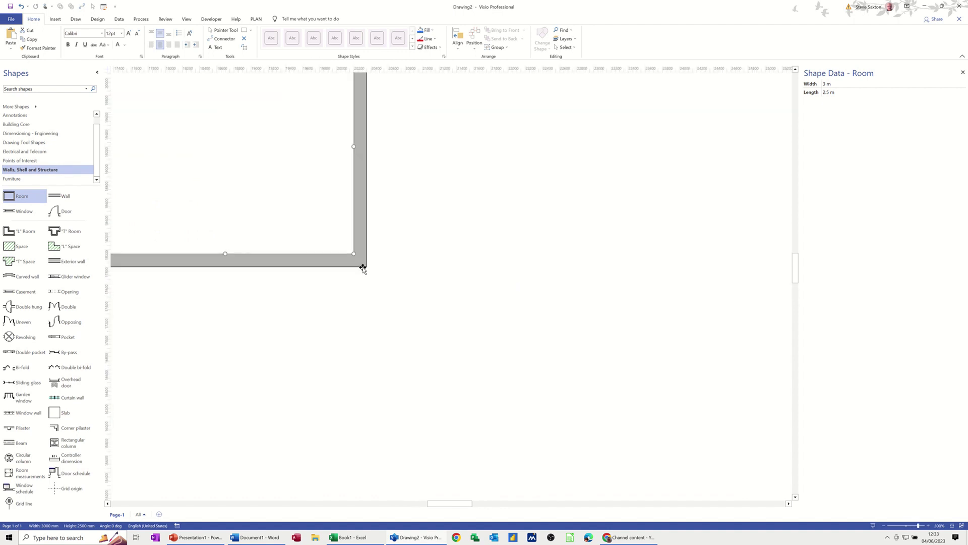
{"action": "left_click_drag", "start_coordinate": [300, 257], "coordinate": [508, 377]}
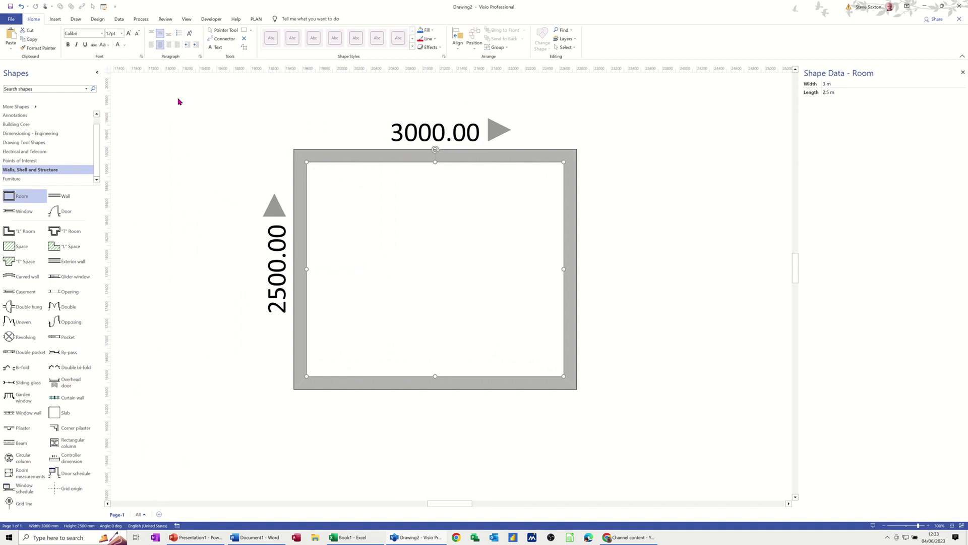
Show the Size & Position window for the room and place it beside the shape
{"action": "left_click", "coordinate": [184, 19]}
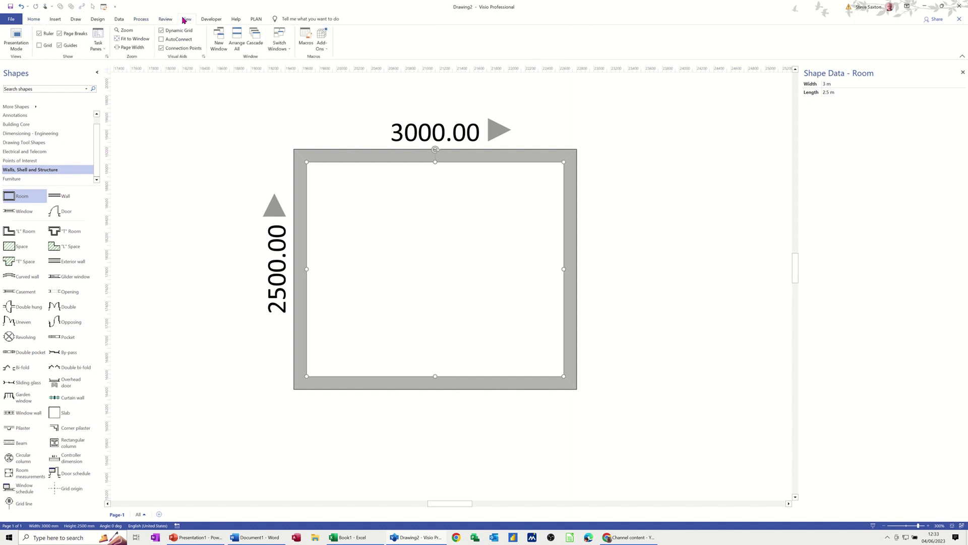
{"action": "left_click", "coordinate": [101, 50]}
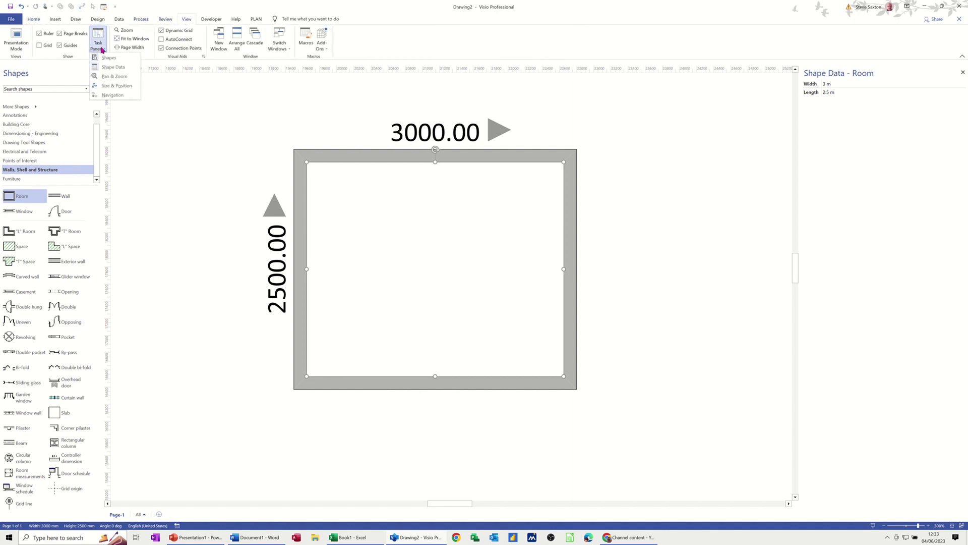
{"action": "left_click", "coordinate": [106, 88]}
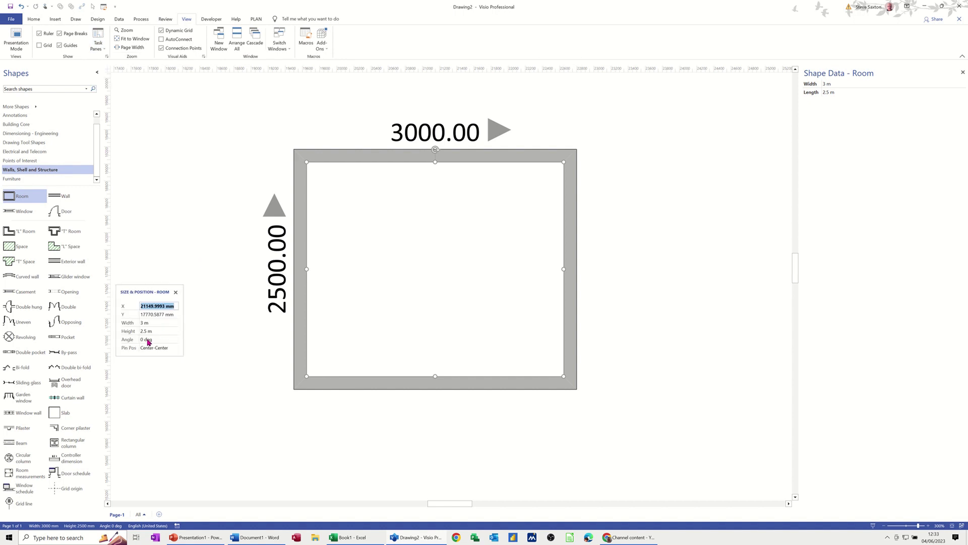
{"action": "left_click_drag", "start_coordinate": [145, 291], "coordinate": [162, 316]}
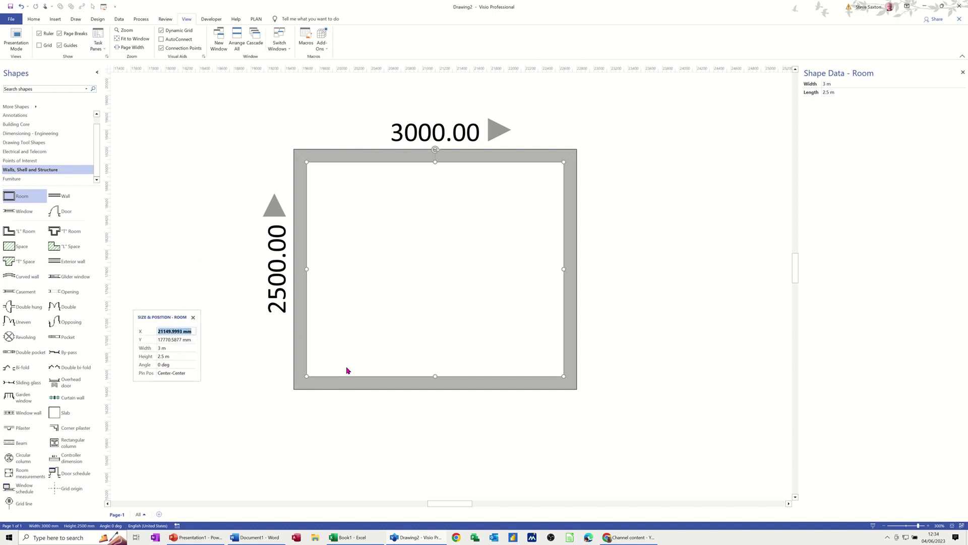
Set the room's width to 5 m and its height to 4 m, then deselect it
{"action": "left_click", "coordinate": [169, 348]}
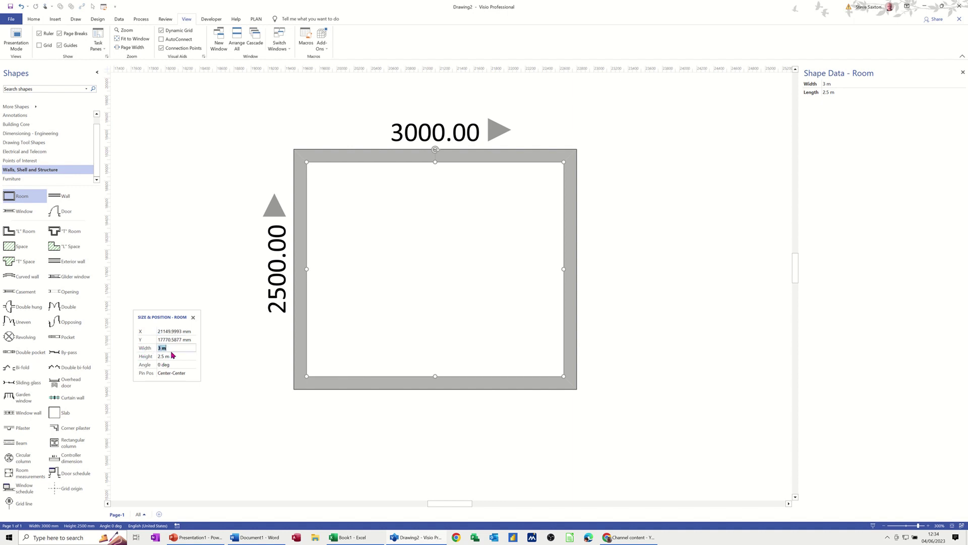
{"action": "type", "text": "5m"}
{"action": "key", "text": "Return"}
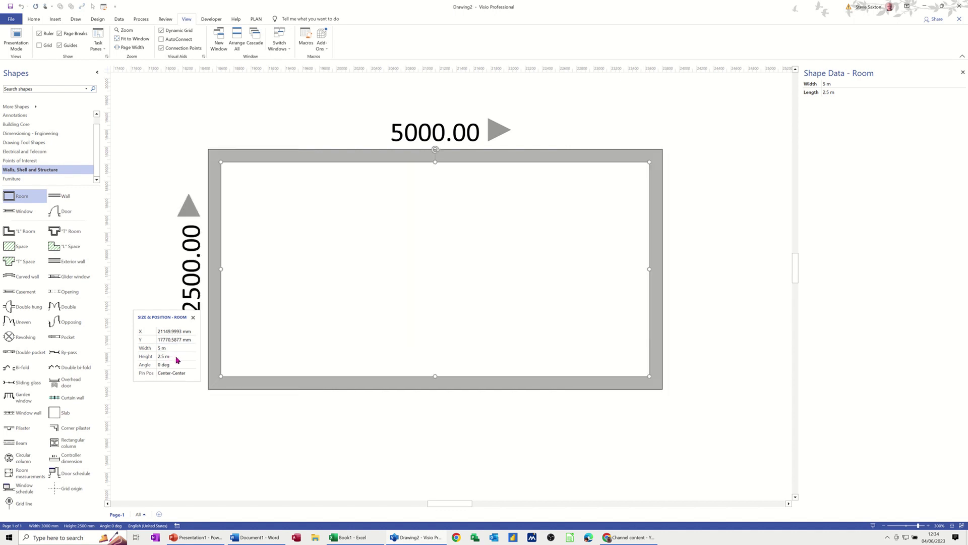
{"action": "left_click", "coordinate": [175, 356]}
{"action": "type", "text": "4m"}
{"action": "left_click", "coordinate": [201, 410]}
{"action": "scroll", "coordinate": [458, 392], "scroll_direction": "up", "scroll_amount": 1}
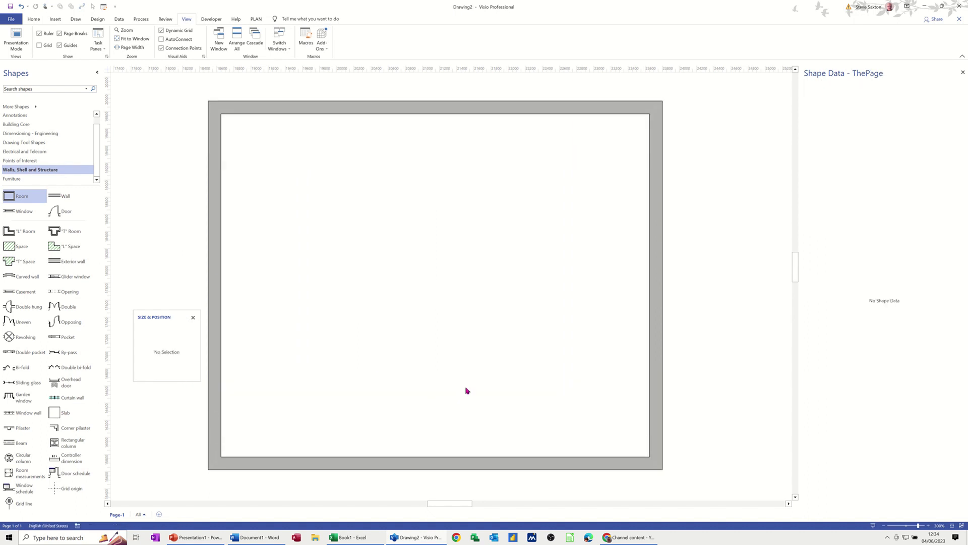
Move the Size & Position window clear of the room and place a Door shape in the upper part of the room's left wall
{"action": "left_click_drag", "start_coordinate": [164, 316], "coordinate": [162, 429]}
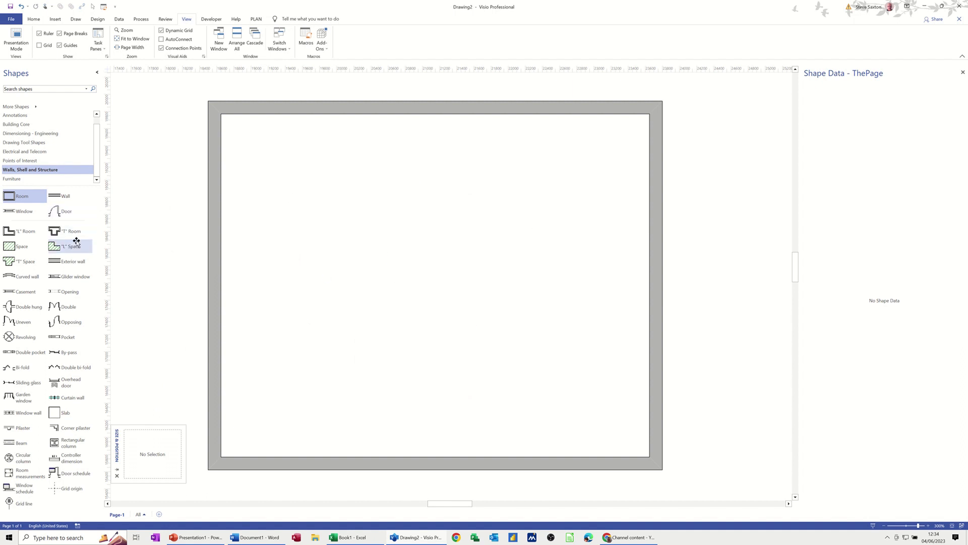
{"action": "left_click_drag", "start_coordinate": [76, 213], "coordinate": [211, 213]}
{"action": "left_click_drag", "start_coordinate": [218, 239], "coordinate": [222, 240]}
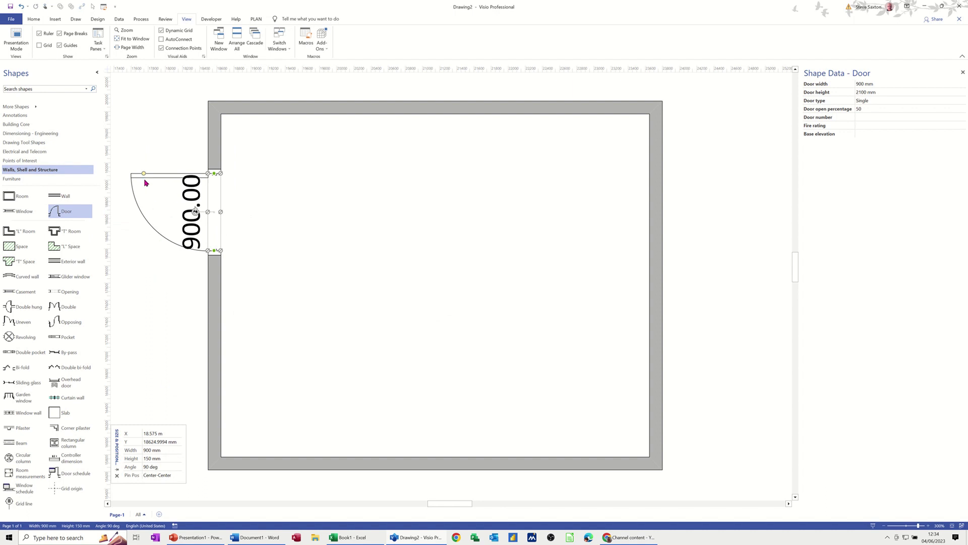
Swing the door leaf around so it opens into the room at about 23.5 percent
{"action": "left_click_drag", "start_coordinate": [143, 177], "coordinate": [266, 222]}
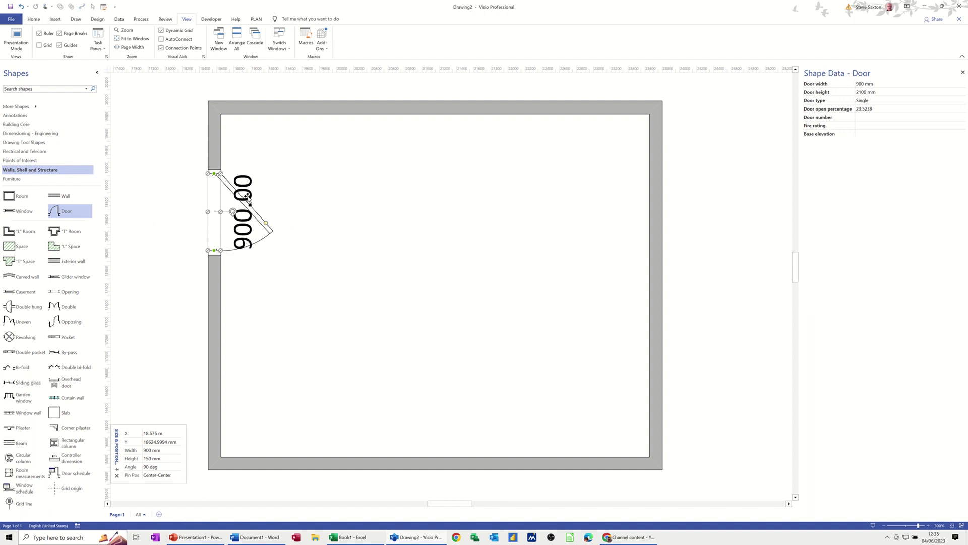
Try vertical and horizontal flips on the door and return it to its previous orientation
{"action": "left_click", "coordinate": [30, 19]}
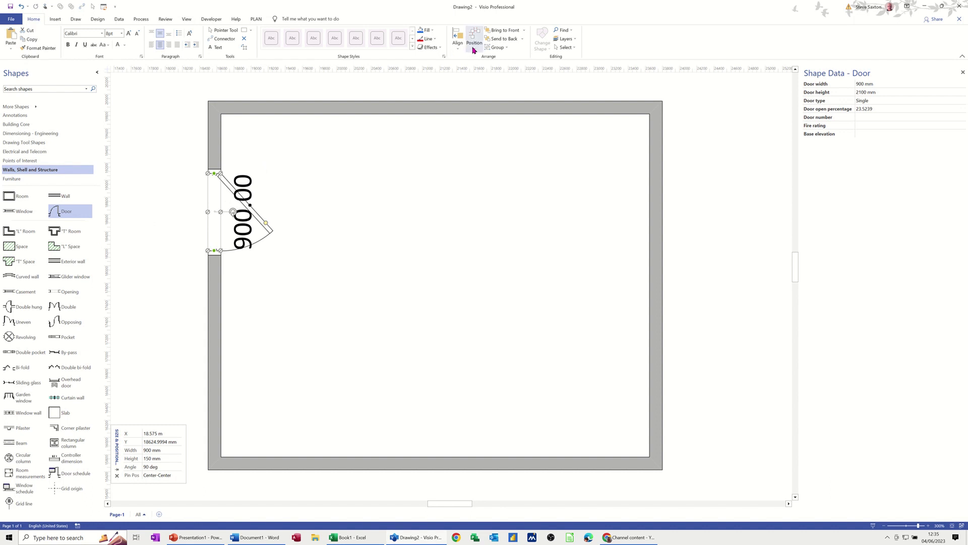
{"action": "left_click", "coordinate": [474, 49]}
{"action": "mouse_move", "coordinate": [516, 150]}
{"action": "left_click", "coordinate": [555, 170]}
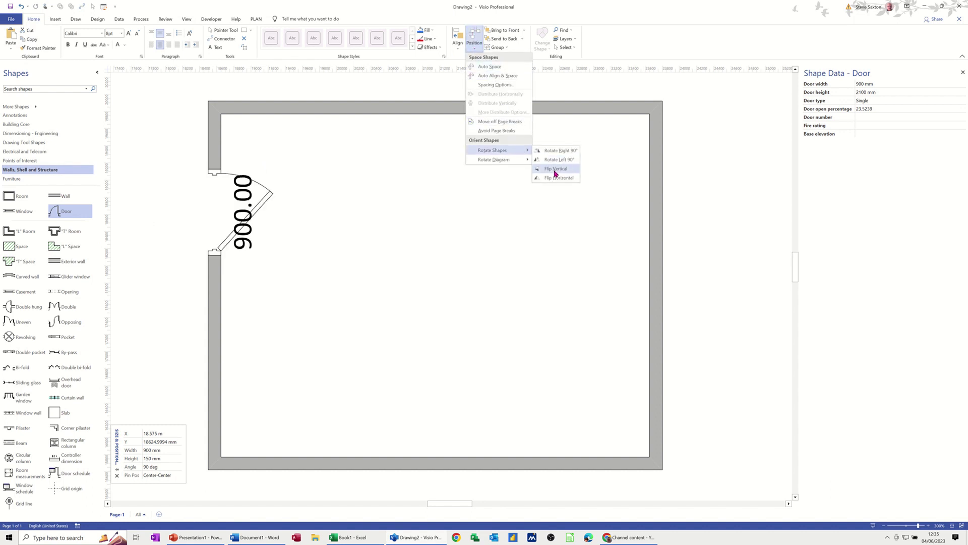
{"action": "left_click", "coordinate": [557, 178]}
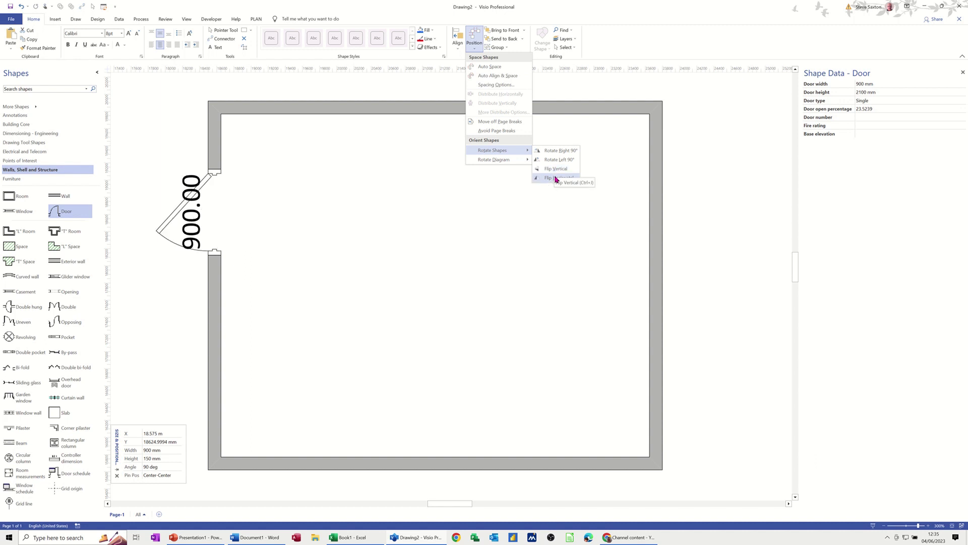
{"action": "left_click", "coordinate": [555, 171]}
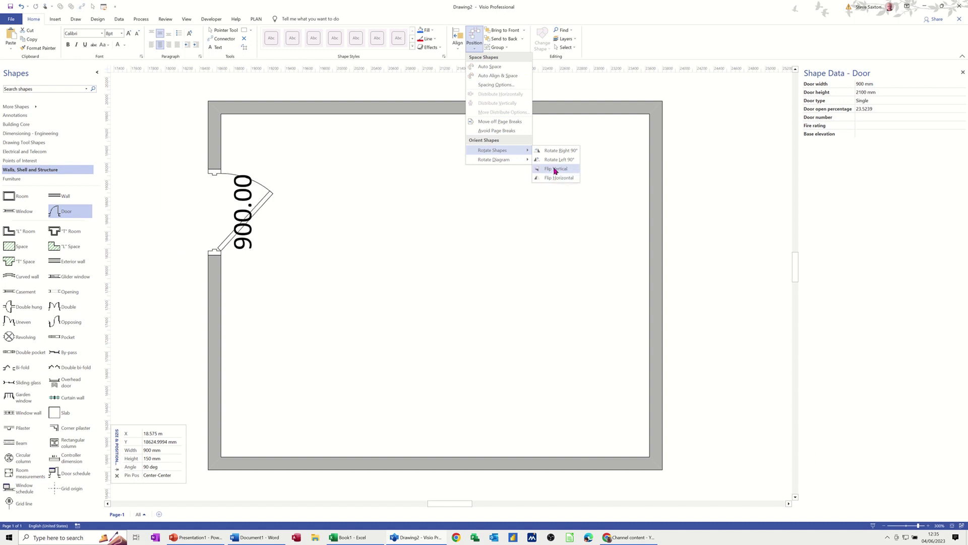
{"action": "left_click", "coordinate": [554, 170]}
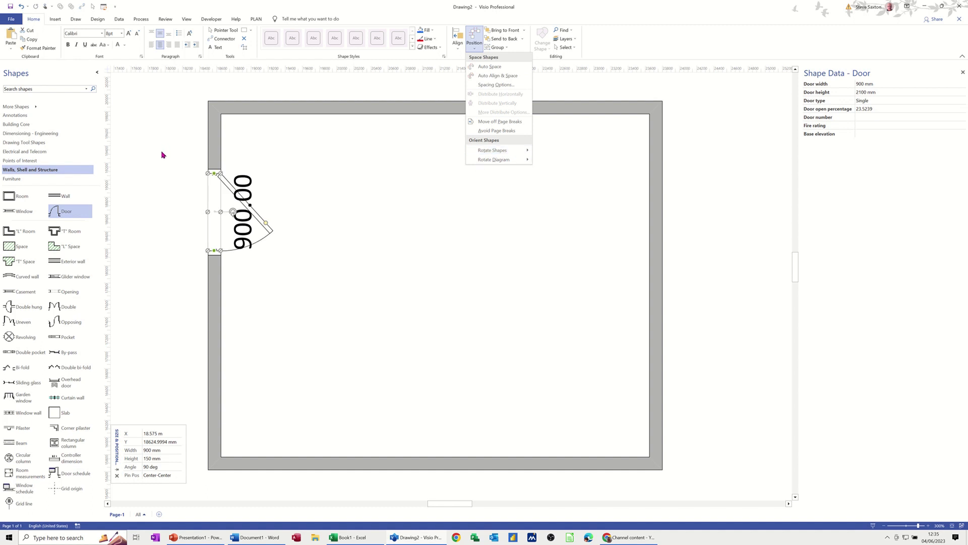
{"action": "key", "text": "Escape"}
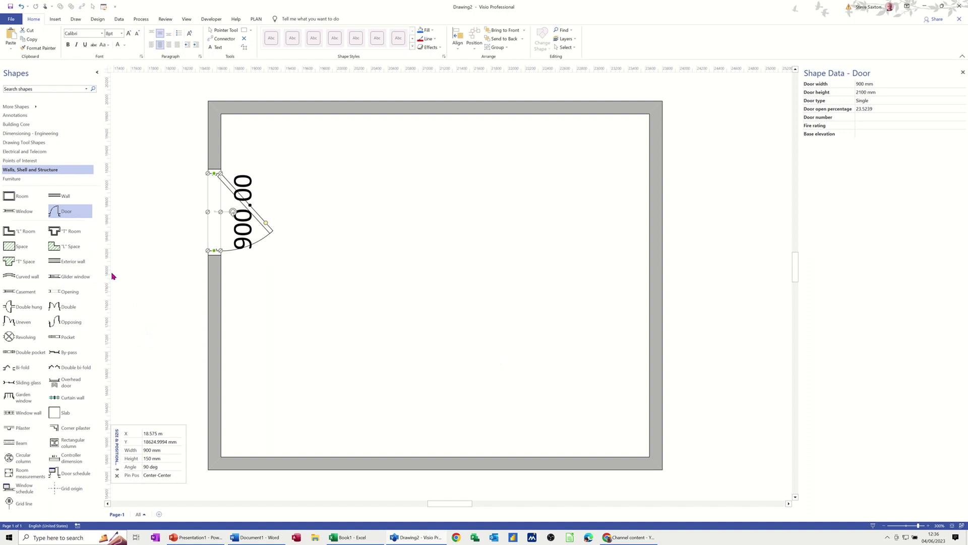
Place Window shapes in the room's upper, right and lower walls, lining up the lower window with the upper one
{"action": "left_click", "coordinate": [15, 211]}
{"action": "left_click_drag", "start_coordinate": [96, 212], "coordinate": [417, 107]}
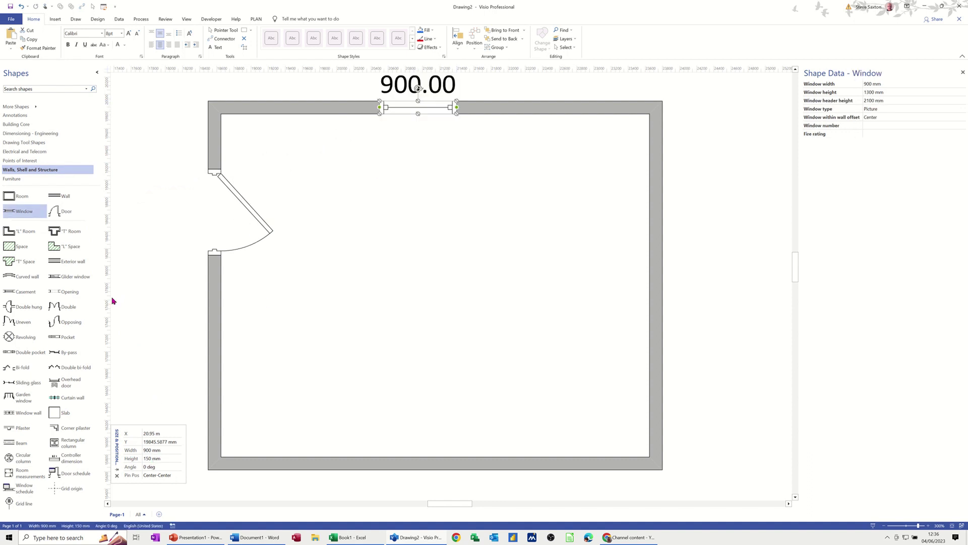
{"action": "left_click_drag", "start_coordinate": [23, 211], "coordinate": [658, 265]}
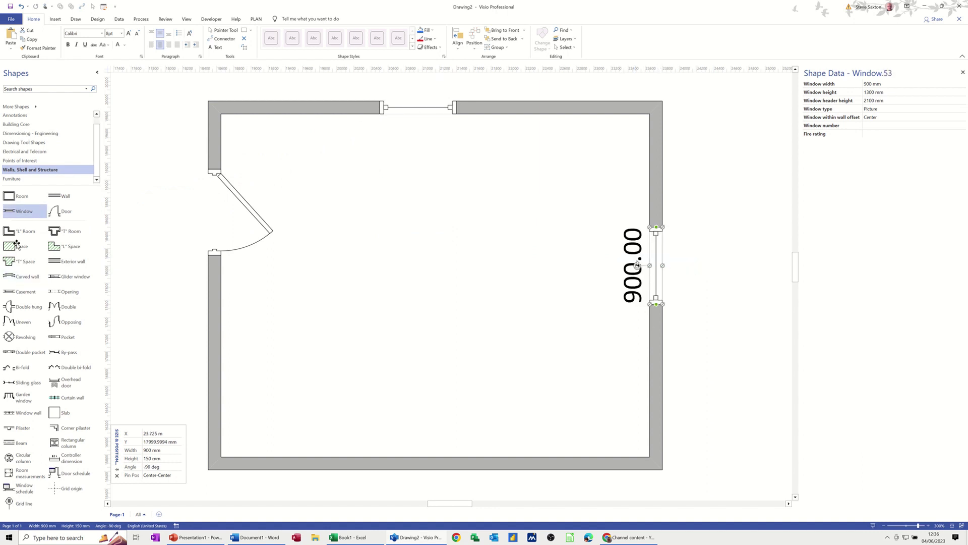
{"action": "left_click_drag", "start_coordinate": [12, 212], "coordinate": [431, 467]}
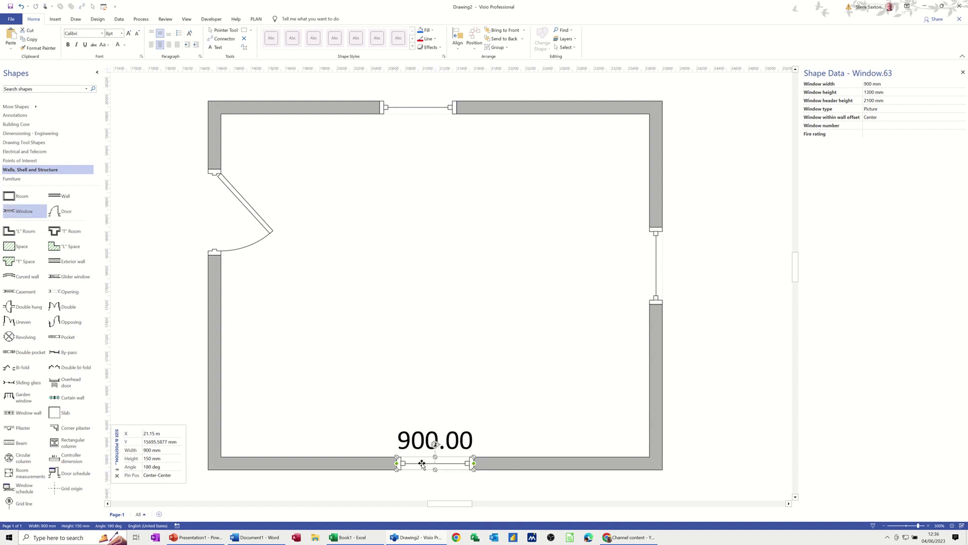
{"action": "left_click_drag", "start_coordinate": [422, 463], "coordinate": [405, 462]}
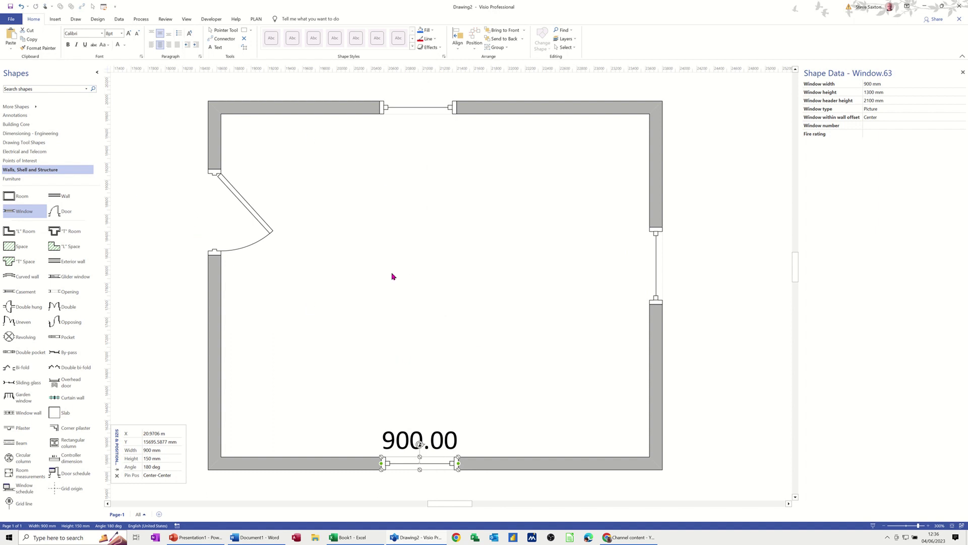
Show the grid on the drawing page
{"action": "left_click", "coordinate": [186, 19]}
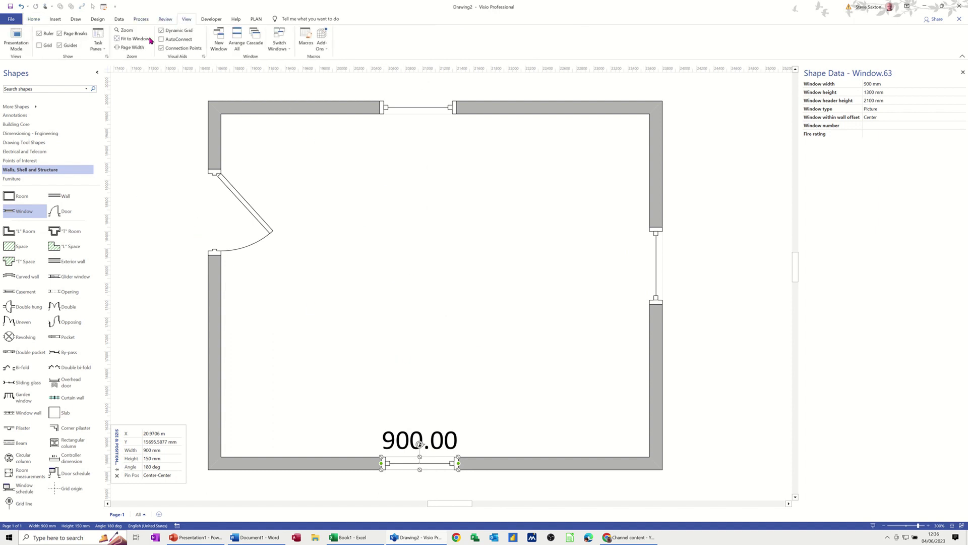
{"action": "left_click", "coordinate": [39, 45]}
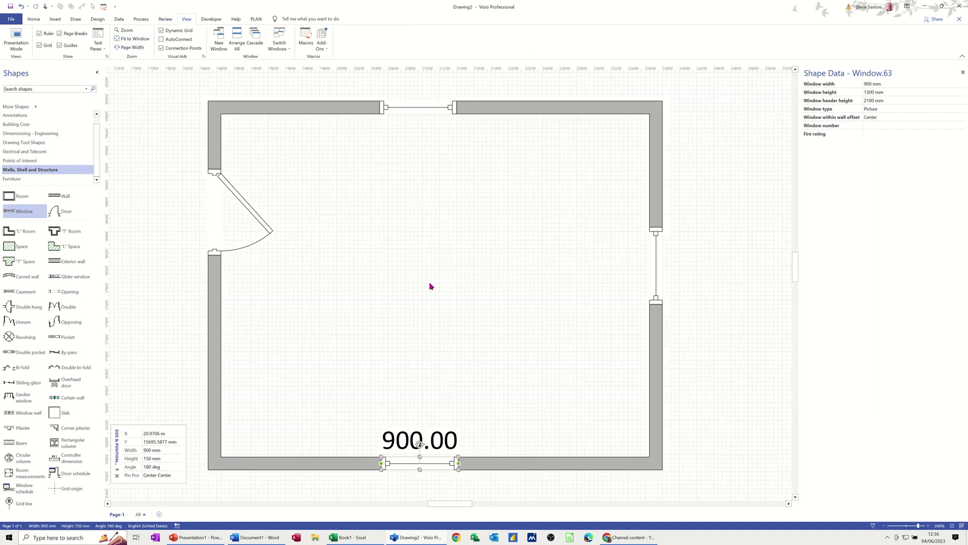
{"action": "left_click", "coordinate": [30, 20]}
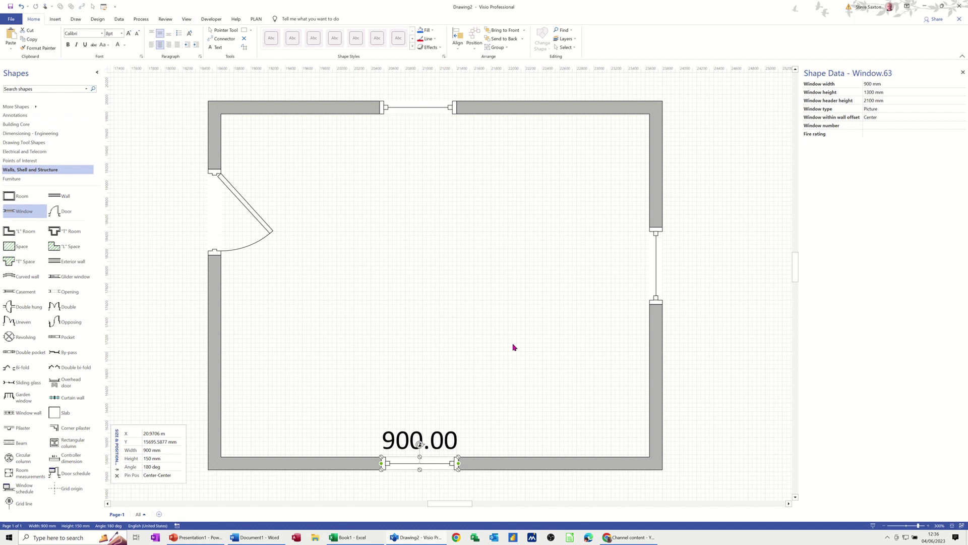
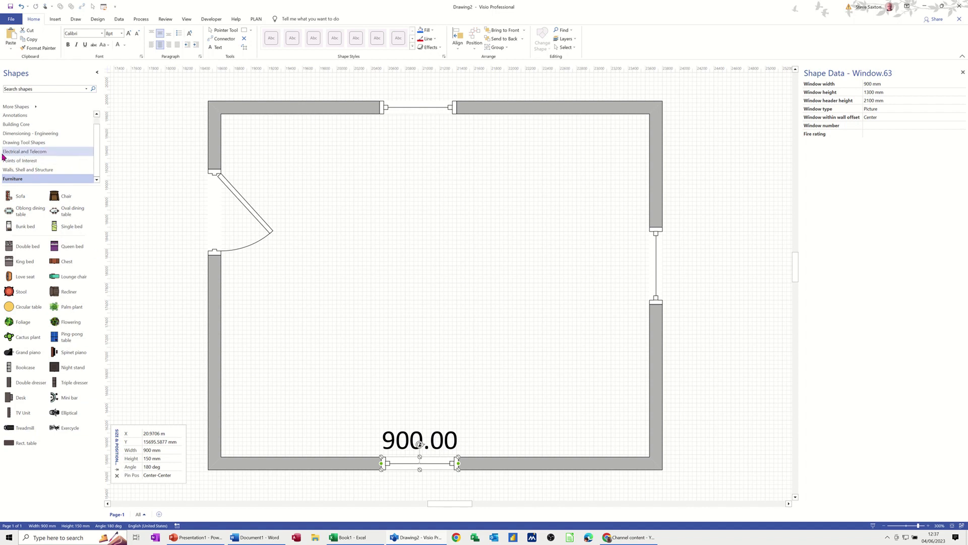
Place a Telephone outlet from the Electrical and Telecom stencil in the room's lower-left corner
{"action": "left_click", "coordinate": [22, 153]}
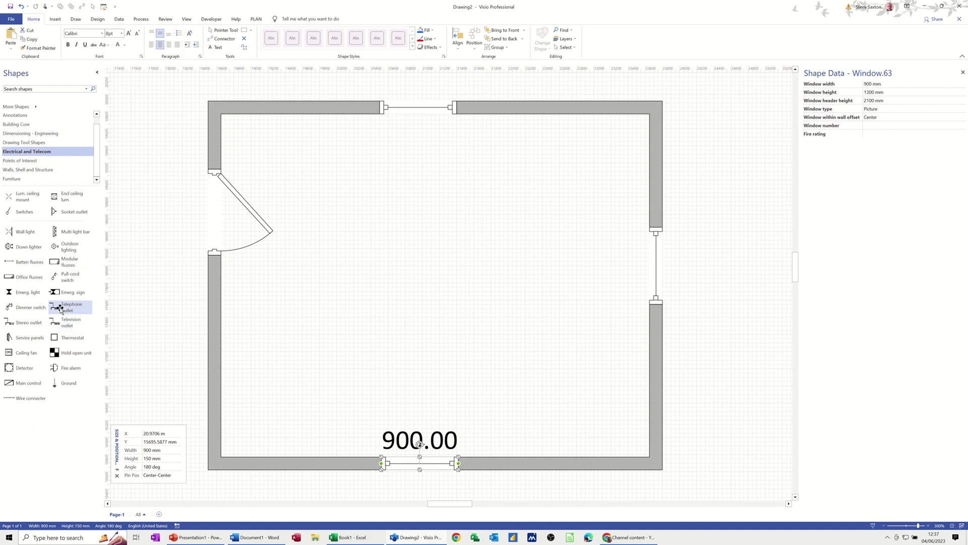
{"action": "left_click_drag", "start_coordinate": [76, 309], "coordinate": [253, 362]}
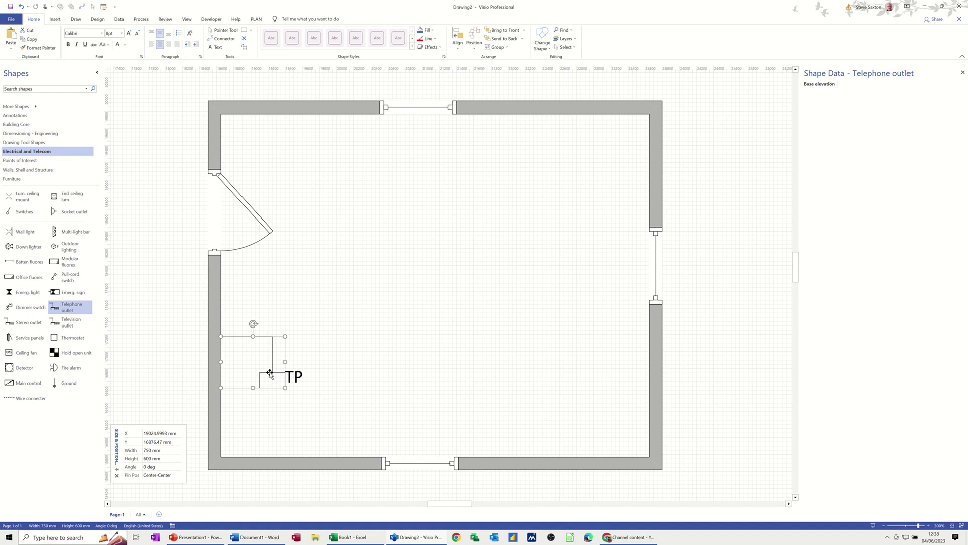
{"action": "left_click_drag", "start_coordinate": [270, 373], "coordinate": [270, 444]}
{"action": "left_click", "coordinate": [257, 347]}
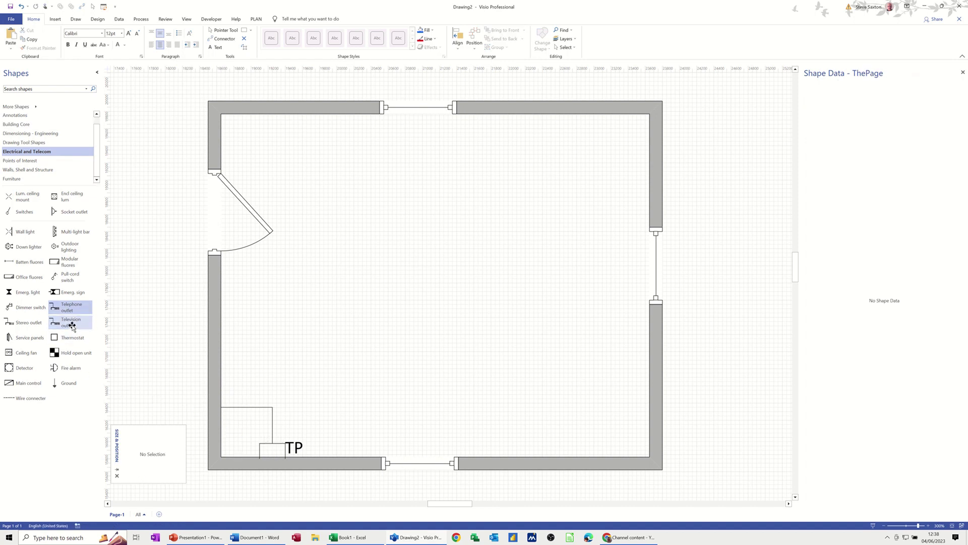
Add a Television outlet and position it along the lower wall, just right of the telephone outlet
{"action": "left_click_drag", "start_coordinate": [72, 325], "coordinate": [251, 330]}
{"action": "left_click", "coordinate": [169, 319]}
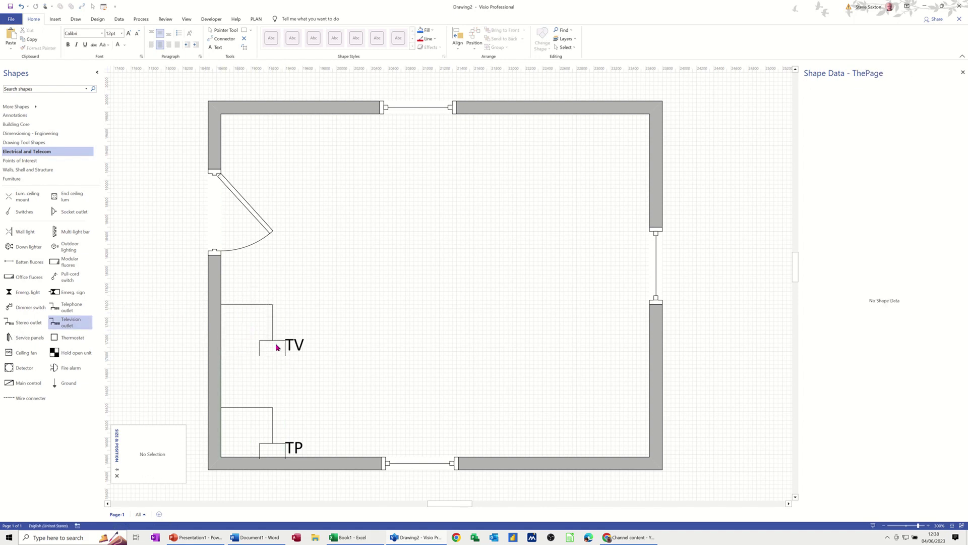
{"action": "left_click_drag", "start_coordinate": [273, 338], "coordinate": [354, 438]}
{"action": "left_click", "coordinate": [169, 340]}
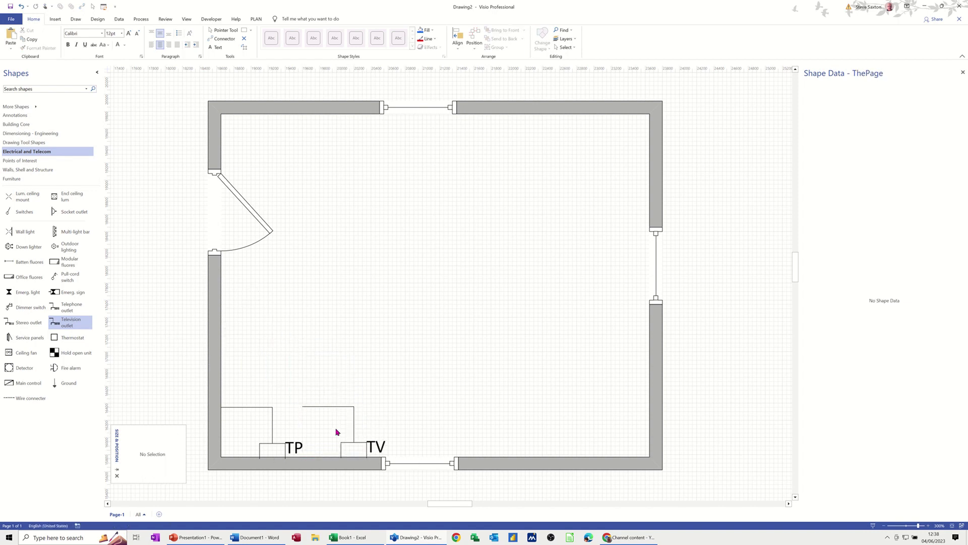
Shift the room slightly so the inner edge of its lower wall meets the telephone and television outlets
{"action": "left_click", "coordinate": [327, 464]}
{"action": "left_click_drag", "start_coordinate": [327, 471], "coordinate": [327, 470]}
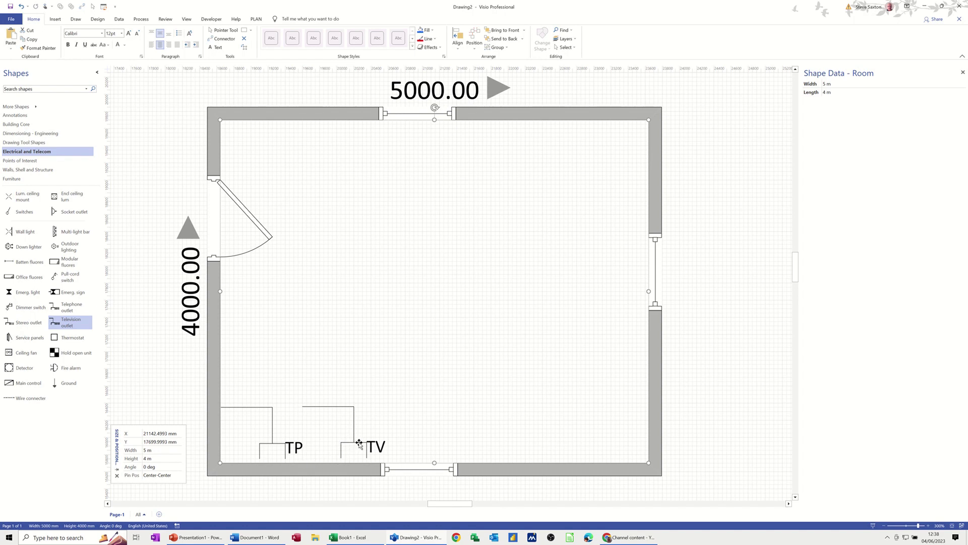
{"action": "left_click_drag", "start_coordinate": [359, 445], "coordinate": [324, 379]}
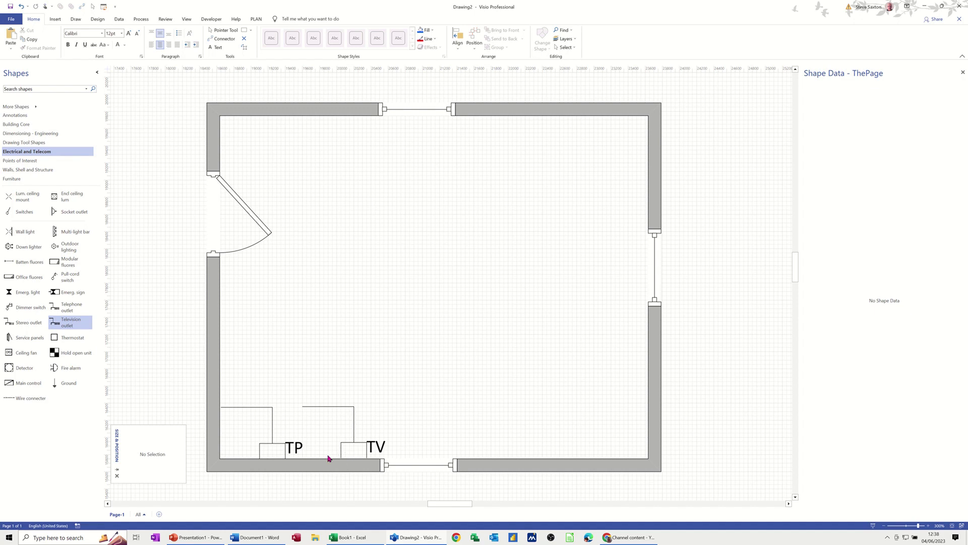
Select all shapes on the page and examine their layer assignments and the layer properties
{"action": "key", "text": "ctrl+a"}
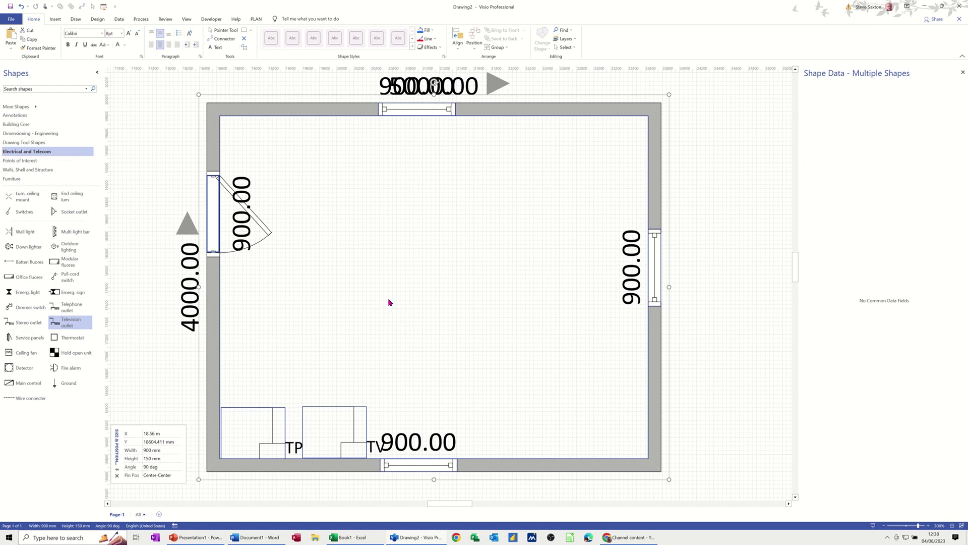
{"action": "left_click", "coordinate": [577, 40]}
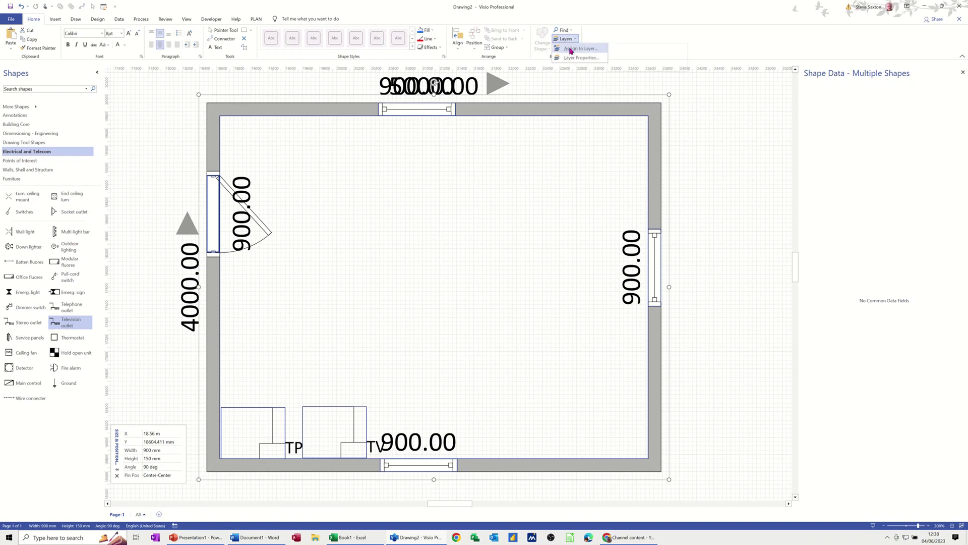
{"action": "left_click", "coordinate": [571, 49]}
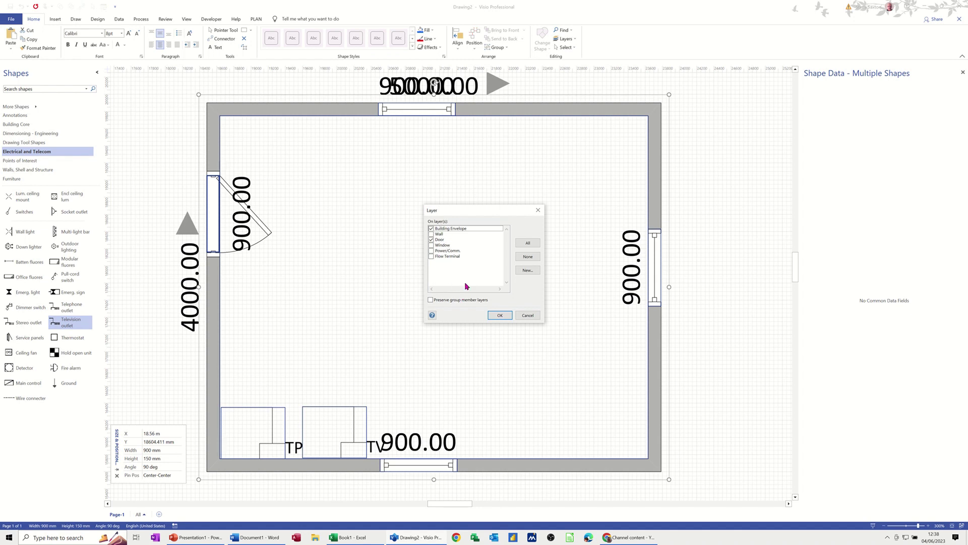
{"action": "left_click", "coordinate": [527, 316]}
{"action": "left_click", "coordinate": [575, 40]}
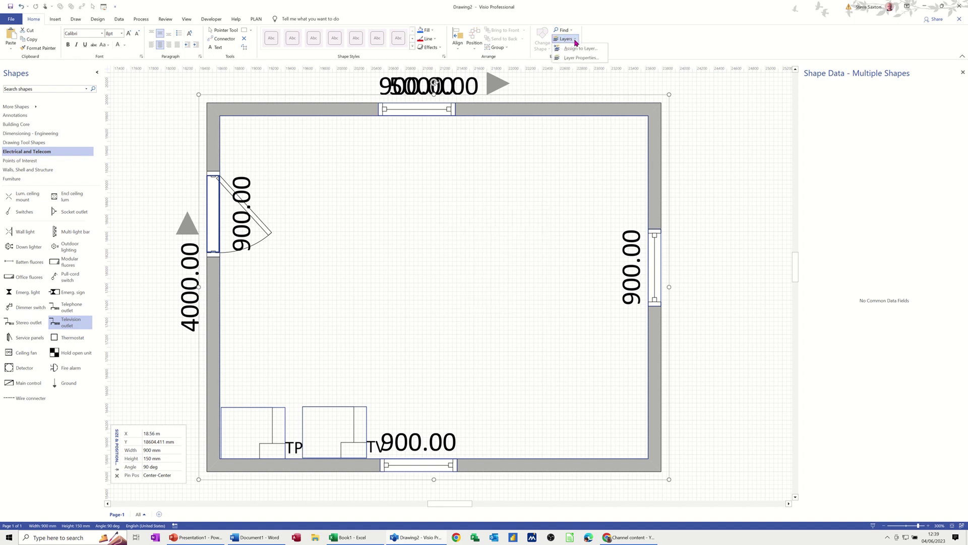
{"action": "left_click", "coordinate": [575, 58]}
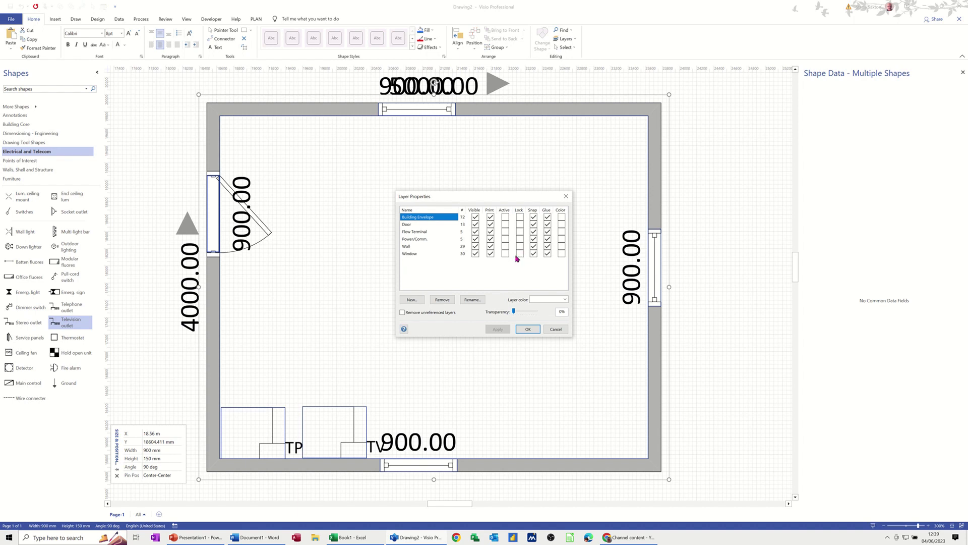
{"action": "left_click", "coordinate": [554, 329]}
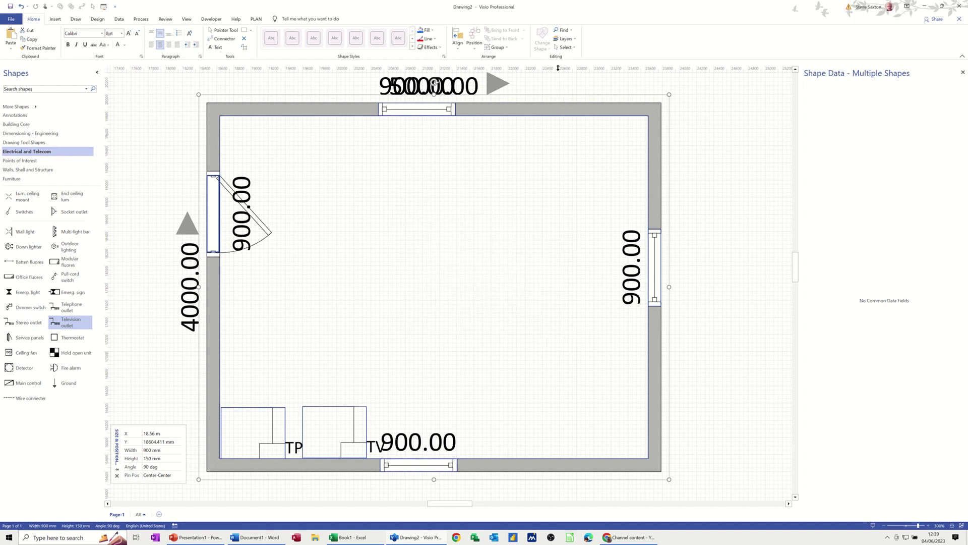
Create a new layer named with the author's first name and assign all the selected shapes to it
{"action": "left_click", "coordinate": [567, 39]}
{"action": "left_click", "coordinate": [576, 48]}
{"action": "left_click", "coordinate": [522, 270]}
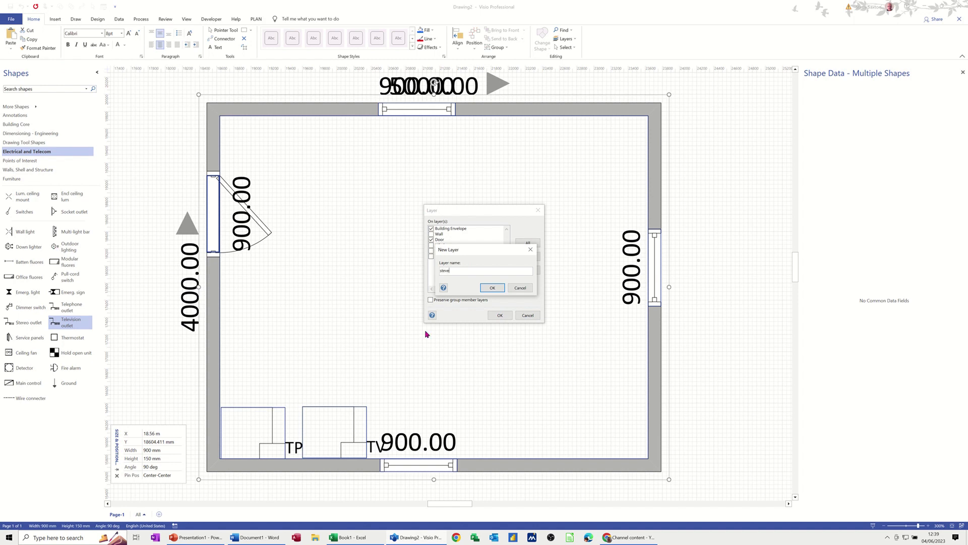
{"action": "left_click", "coordinate": [489, 288]}
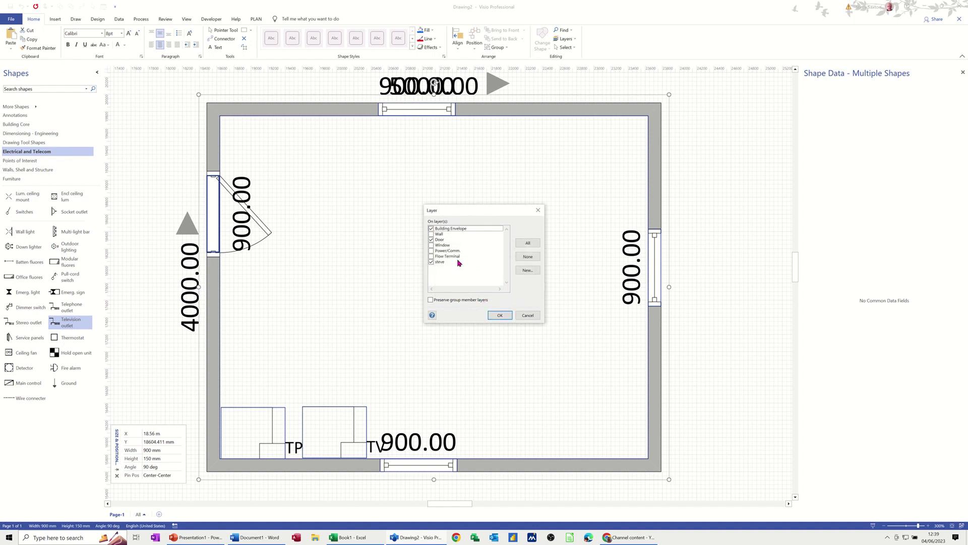
{"action": "left_click", "coordinate": [490, 315]}
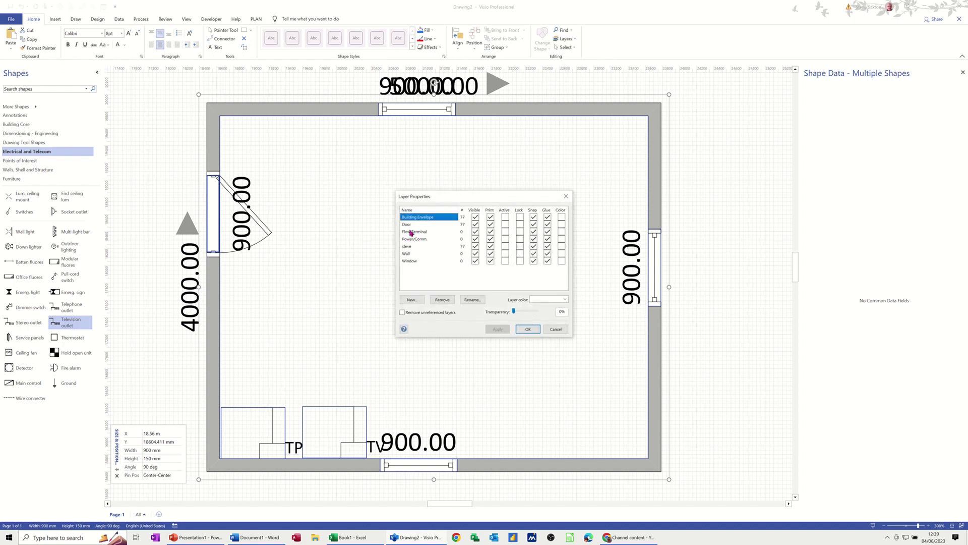
Lock the newly created layer in the layer properties
{"action": "left_click", "coordinate": [418, 247]}
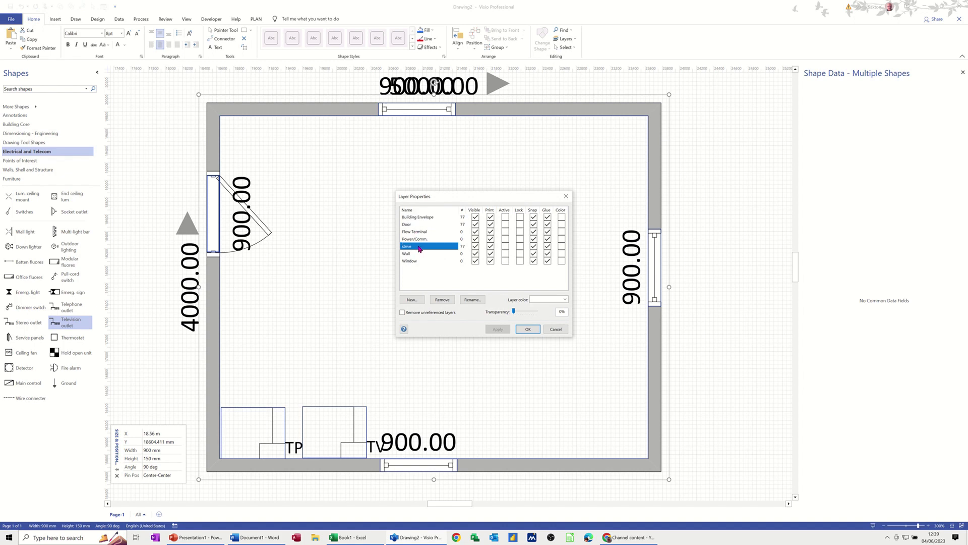
{"action": "left_click", "coordinate": [521, 247]}
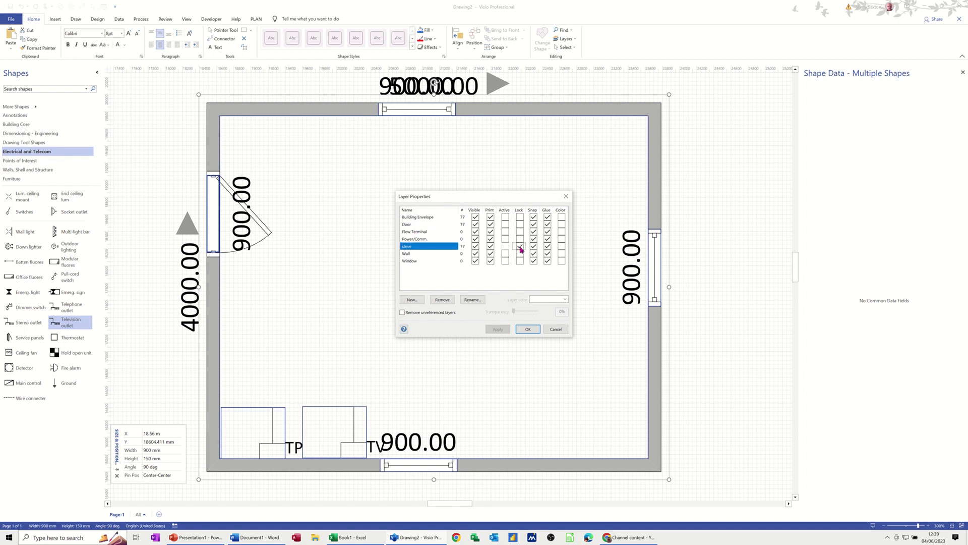
{"action": "left_click", "coordinate": [524, 329]}
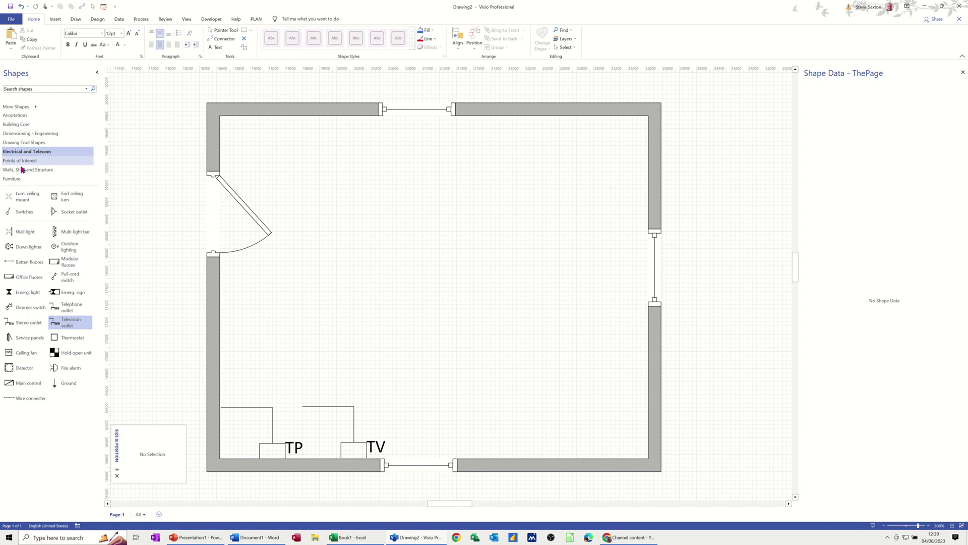
Place a circular table 900 mm wide and 900 mm high in the right half of the room, with one stool above and one below it
{"action": "left_click", "coordinate": [12, 178]}
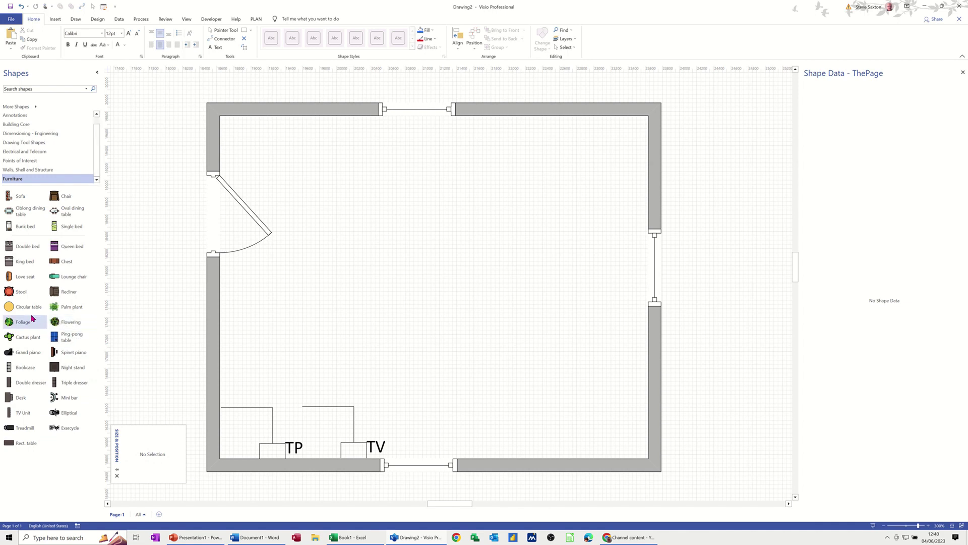
{"action": "left_click_drag", "start_coordinate": [23, 309], "coordinate": [551, 278]}
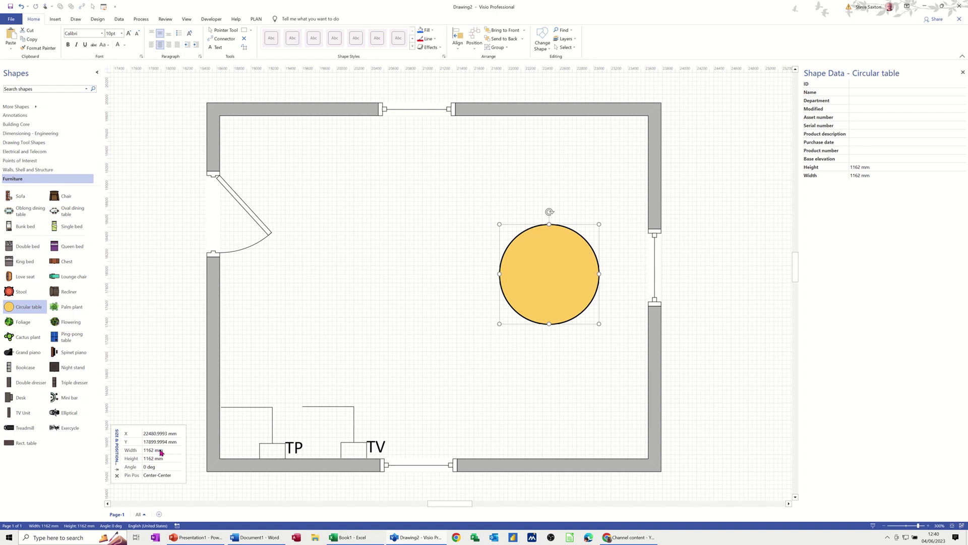
{"action": "left_click", "coordinate": [156, 450]}
{"action": "type", "text": "900mm"}
{"action": "left_click", "coordinate": [162, 459]}
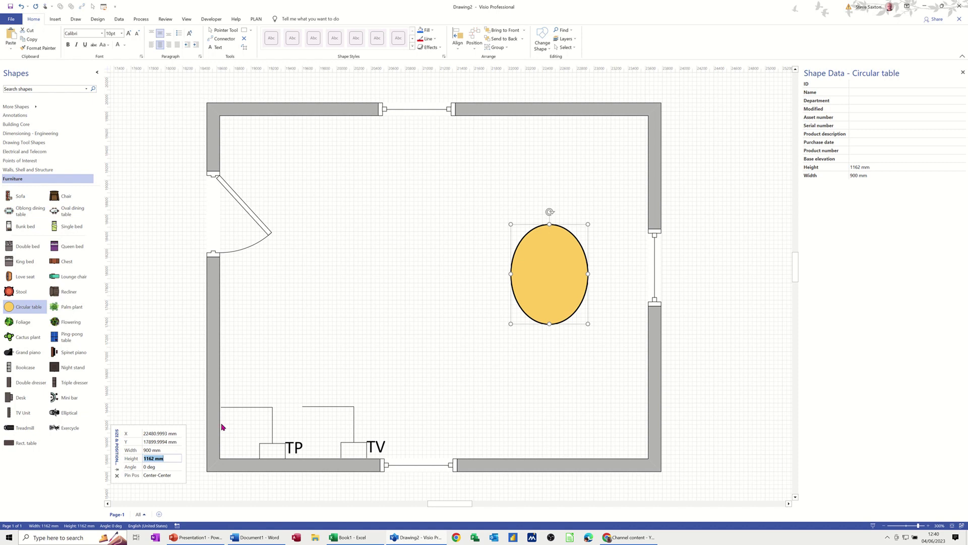
{"action": "type", "text": "900mm"}
{"action": "left_click", "coordinate": [389, 375]}
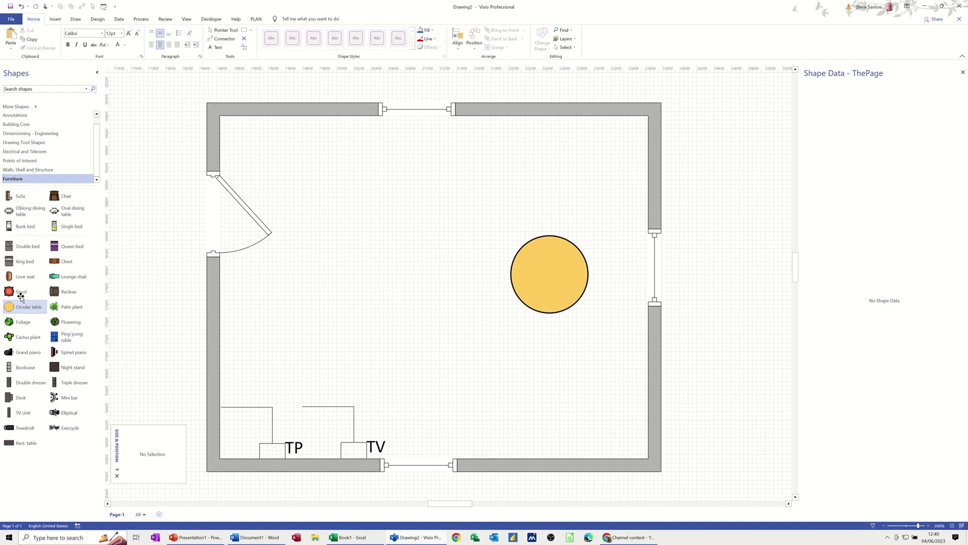
{"action": "left_click_drag", "start_coordinate": [15, 292], "coordinate": [553, 334]}
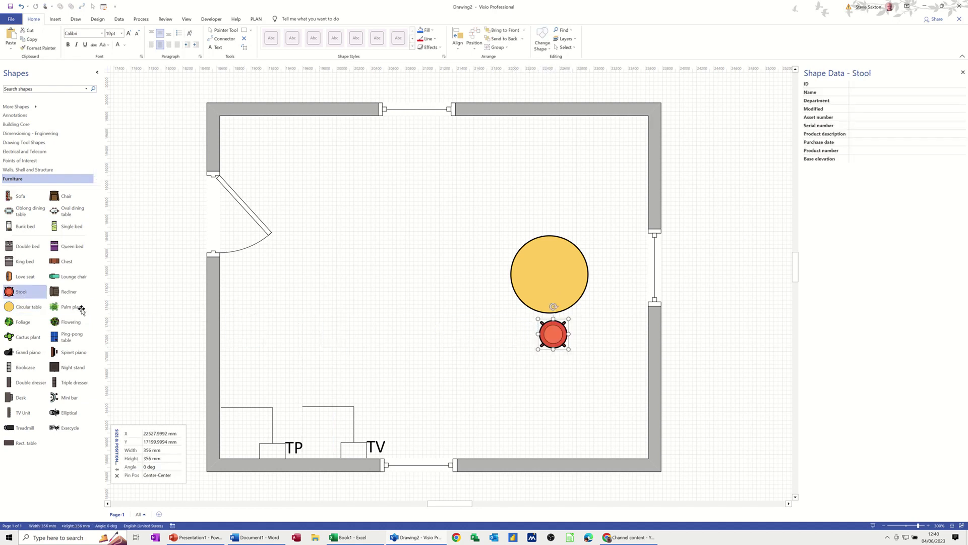
{"action": "left_click_drag", "start_coordinate": [16, 293], "coordinate": [551, 217]}
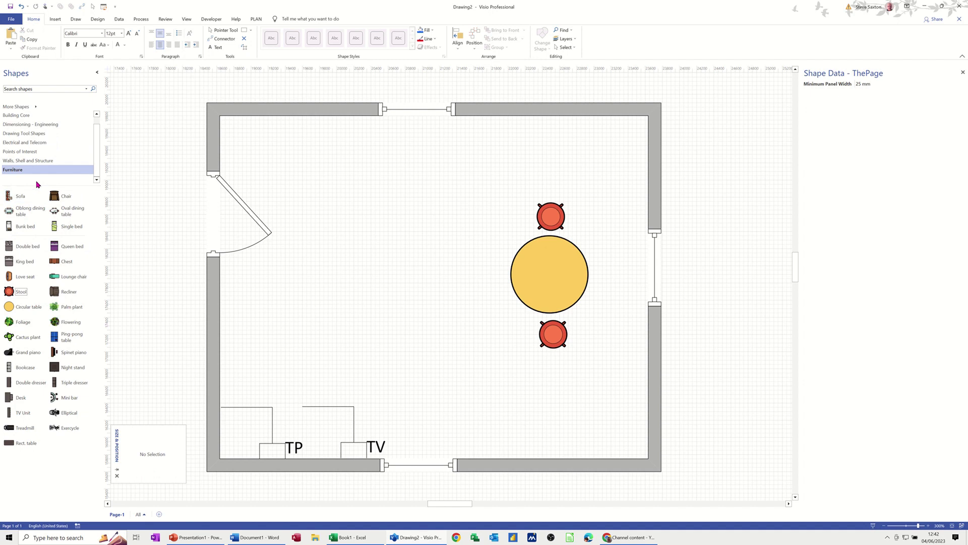
Add the Cubicles stencil from the building plan shapes under Maps and Floor Plans
{"action": "left_click", "coordinate": [34, 108]}
{"action": "mouse_move", "coordinate": [134, 158]}
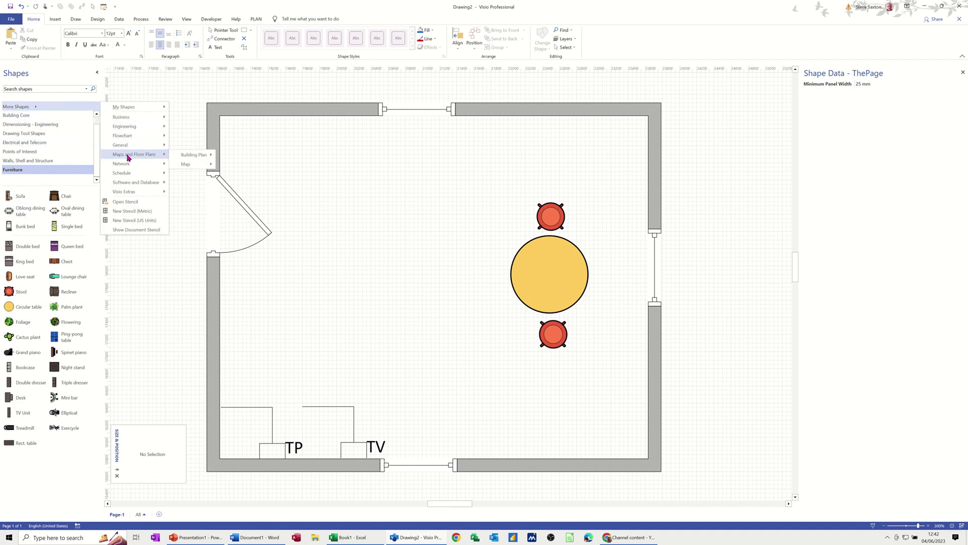
{"action": "mouse_move", "coordinate": [195, 156]}
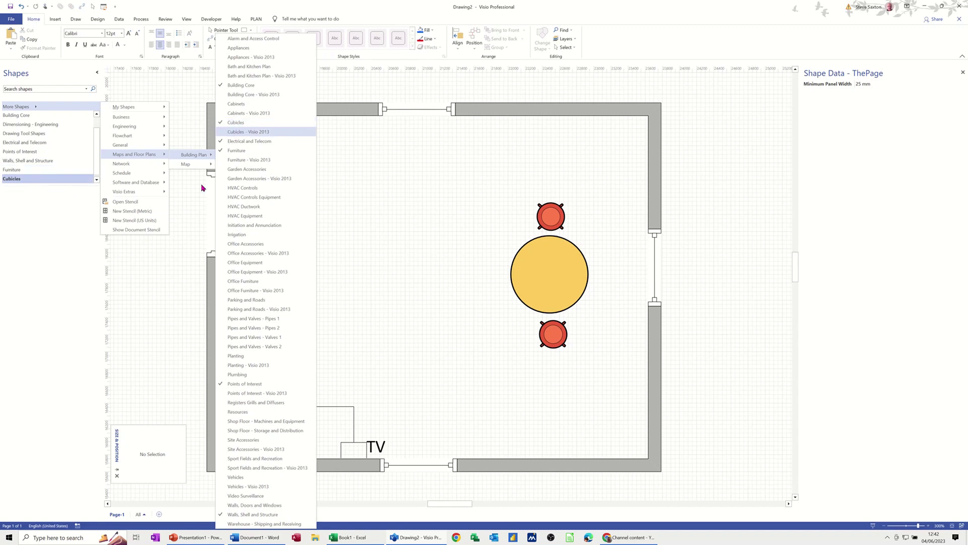
{"action": "left_click", "coordinate": [56, 349]}
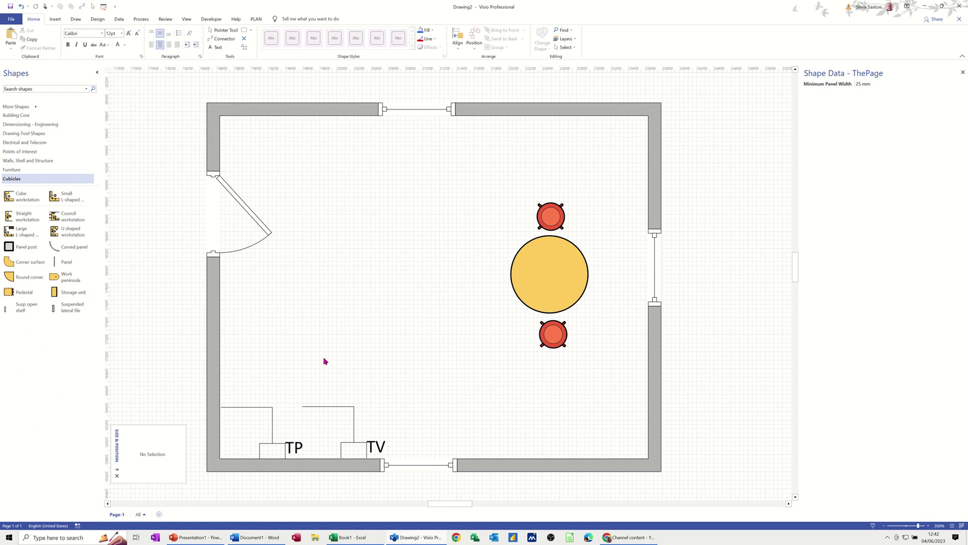
Move the circular table and both stools together closer to the window in the room's right wall
{"action": "left_click_drag", "start_coordinate": [506, 198], "coordinate": [598, 359]}
{"action": "left_click_drag", "start_coordinate": [563, 286], "coordinate": [598, 281]}
{"action": "left_click", "coordinate": [367, 269]}
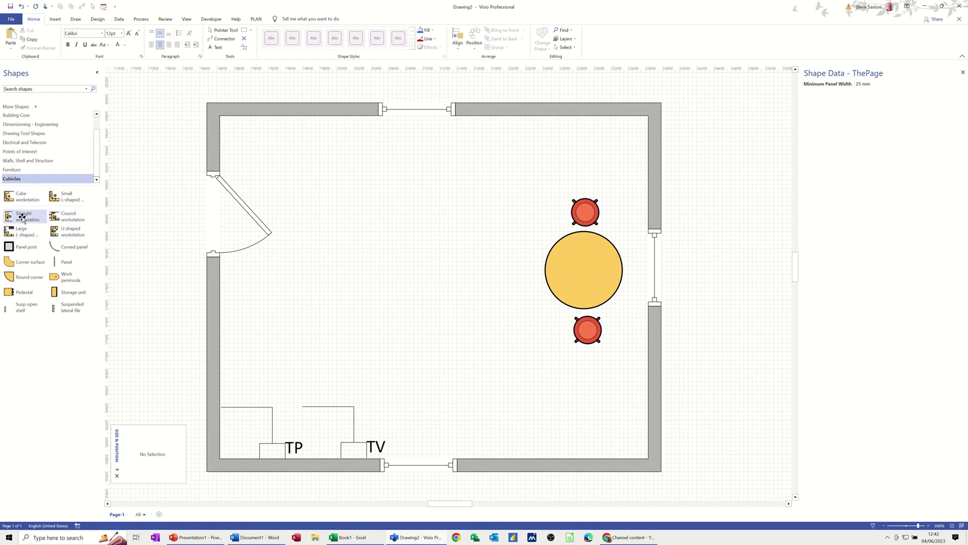
Add a straight workstation, rotate it about 90 degrees clockwise and place it against the left wall, between the door and the outlets
{"action": "left_click_drag", "start_coordinate": [23, 217], "coordinate": [389, 268]}
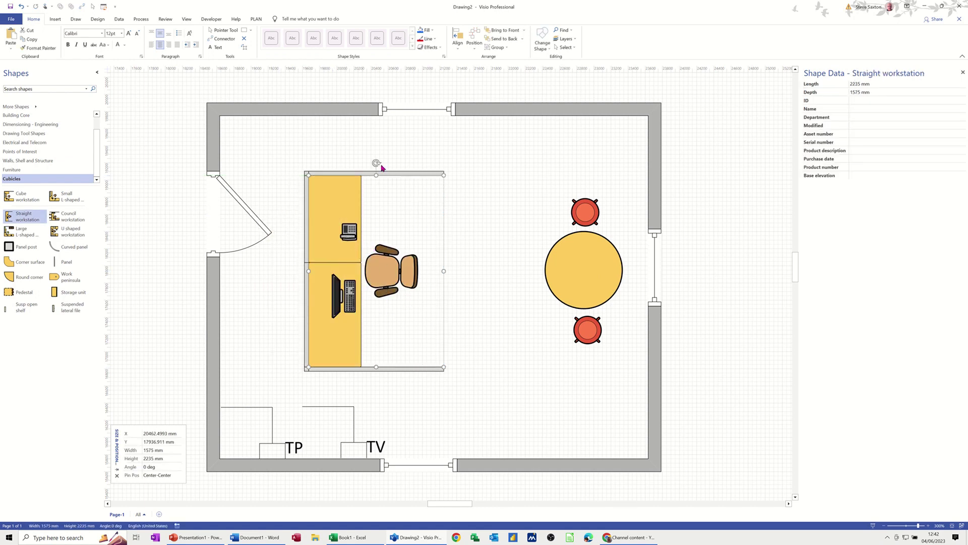
{"action": "left_click_drag", "start_coordinate": [376, 163], "coordinate": [483, 271]}
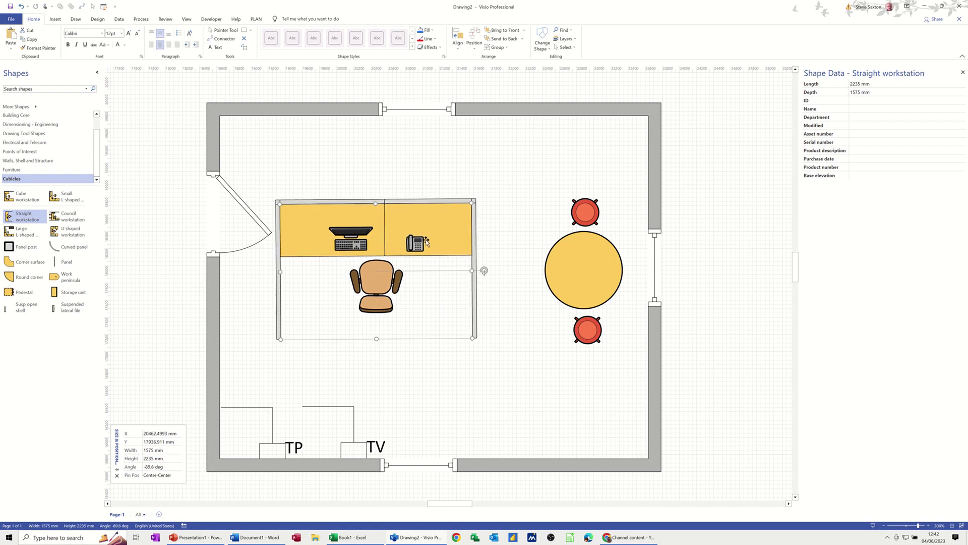
{"action": "left_click_drag", "start_coordinate": [434, 247], "coordinate": [383, 304]}
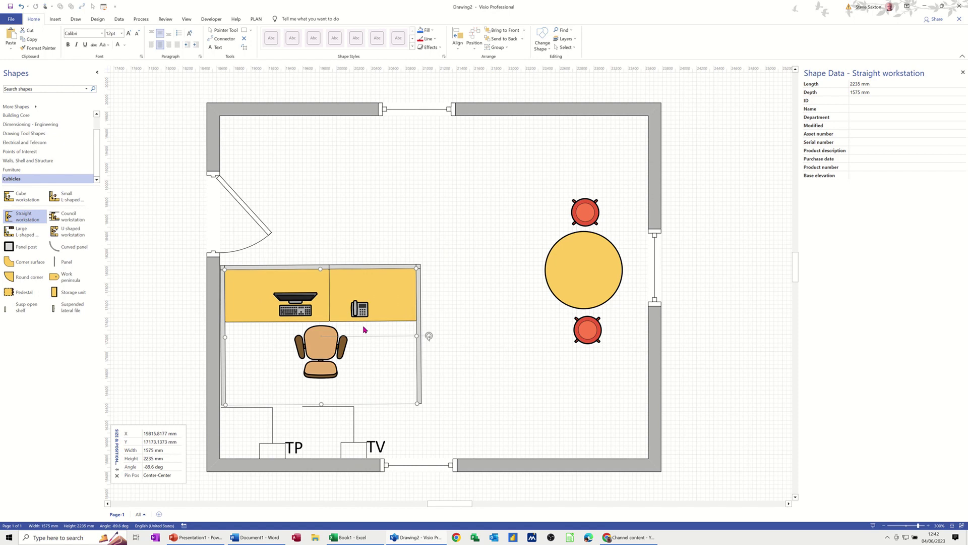
{"action": "left_click", "coordinate": [499, 383]}
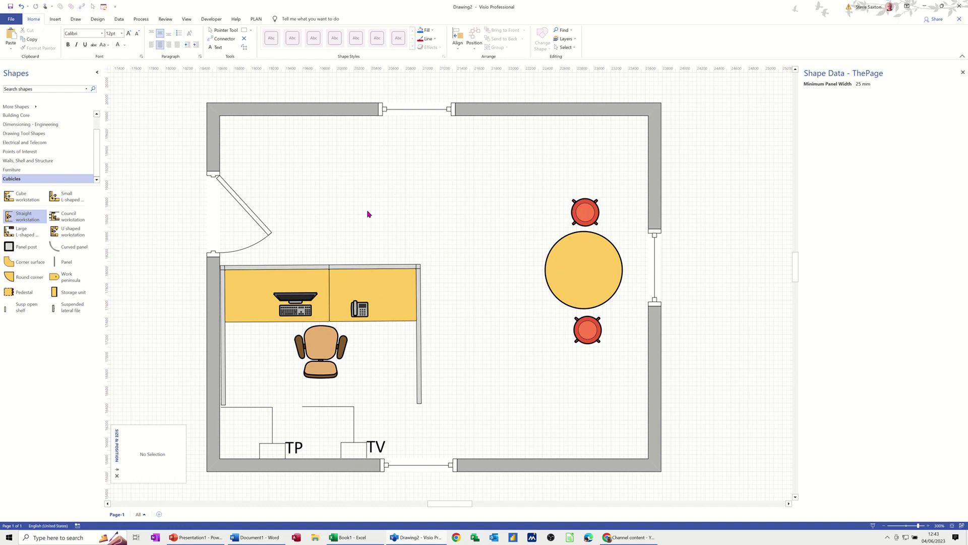
Try the sofa and the chair from the Furniture stencil in the room, undoing each placement
{"action": "left_click", "coordinate": [13, 170]}
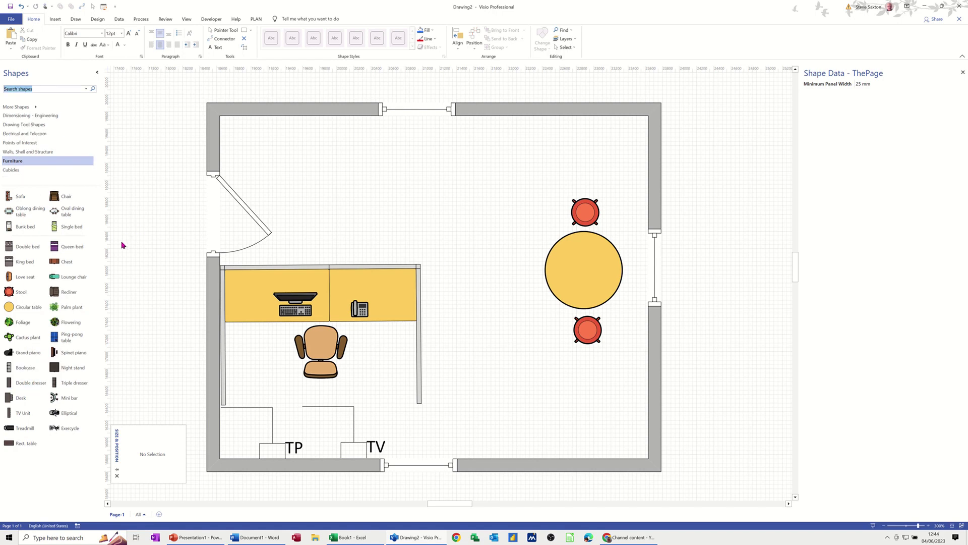
{"action": "left_click_drag", "start_coordinate": [14, 198], "coordinate": [459, 232]}
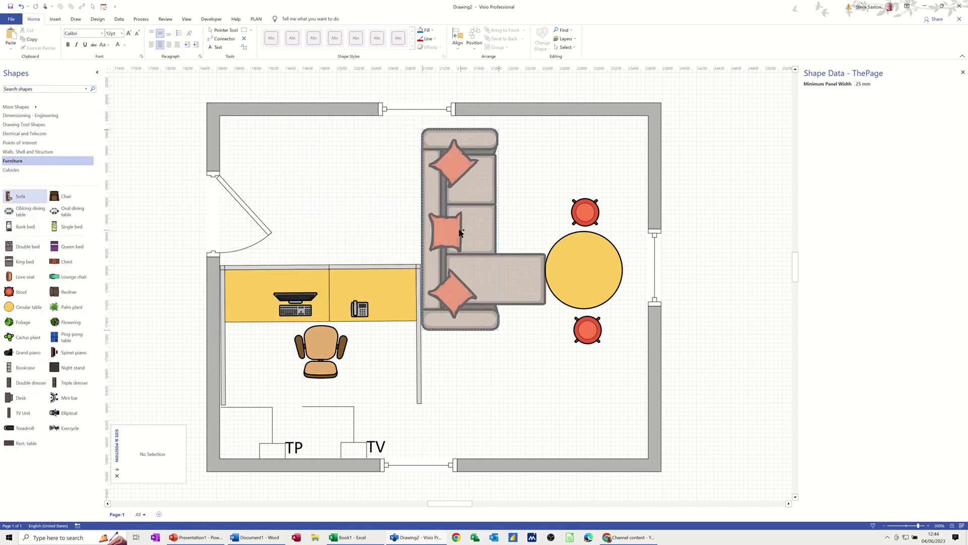
{"action": "key", "text": "Escape"}
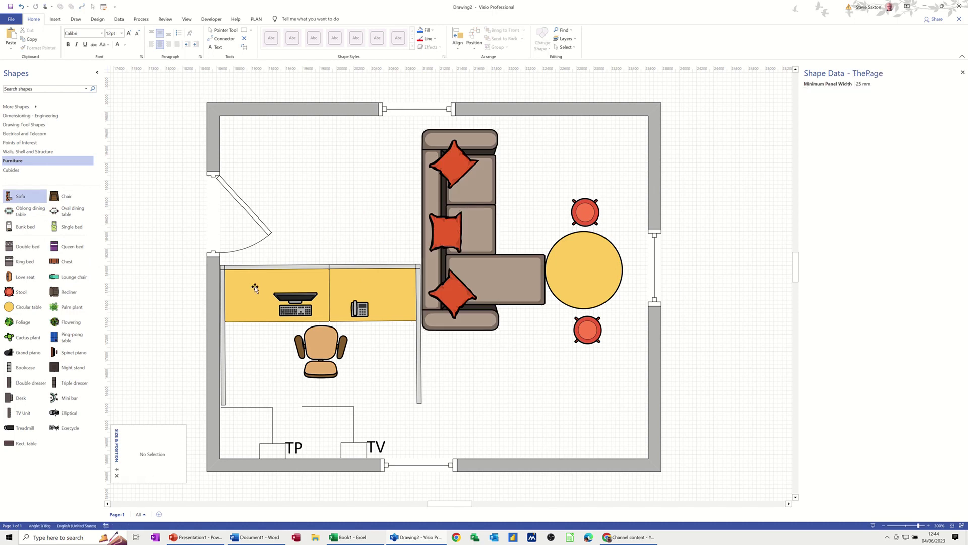
{"action": "key", "text": "ctrl+z"}
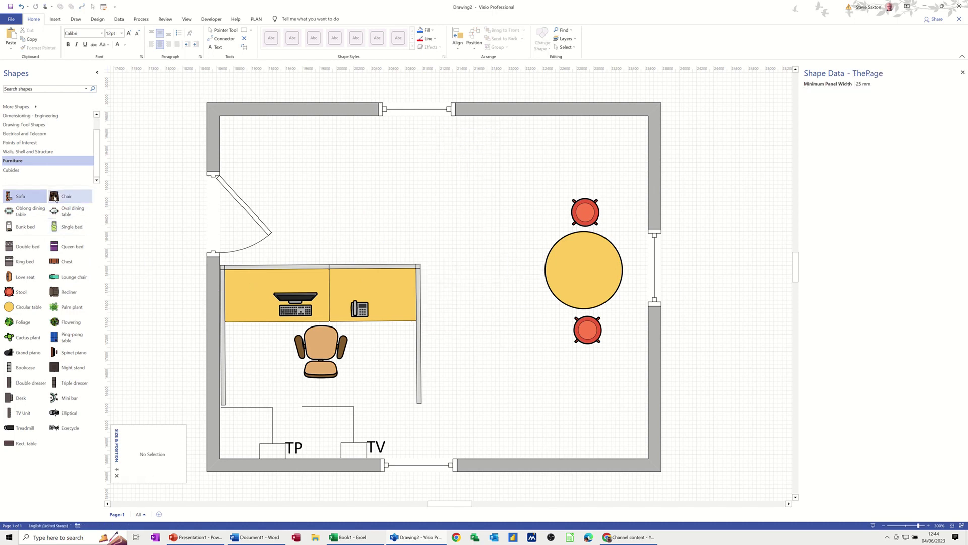
{"action": "left_click_drag", "start_coordinate": [54, 198], "coordinate": [394, 184]}
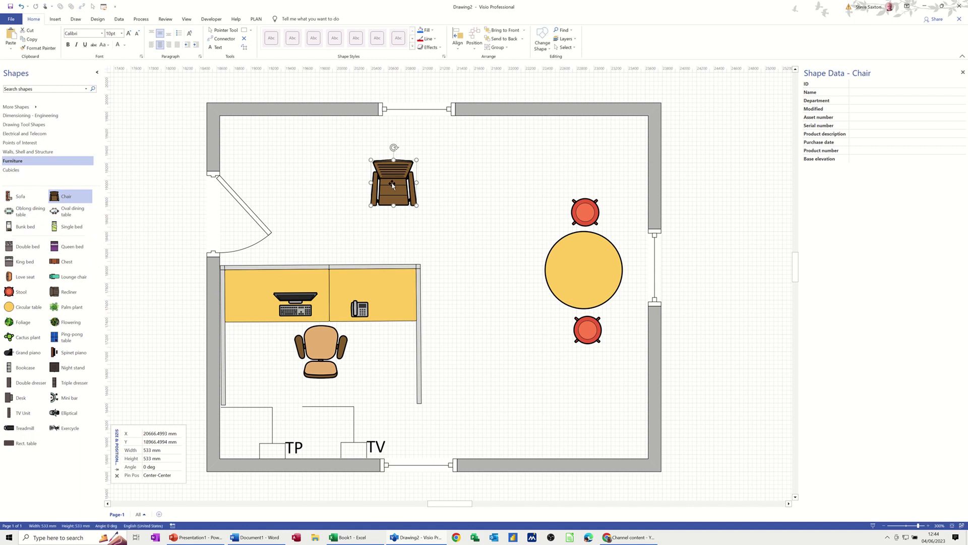
{"action": "key", "text": "ctrl+z"}
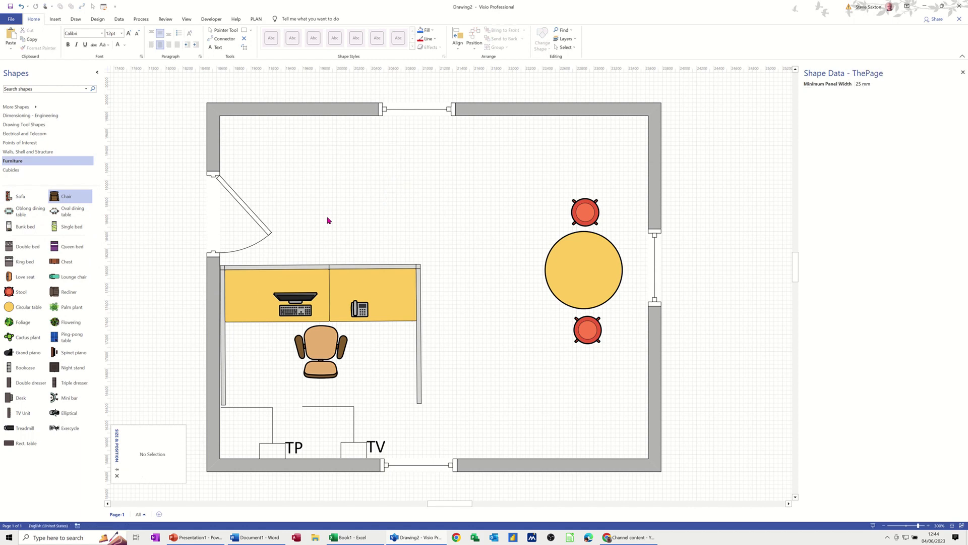
Search the shapes for "sofa", add the Office Furniture sofa, rotate it to -90 degrees and place it against the upper wall under the window
{"action": "left_click", "coordinate": [38, 88]}
{"action": "type", "text": "sofa"}
{"action": "key", "text": "Return"}
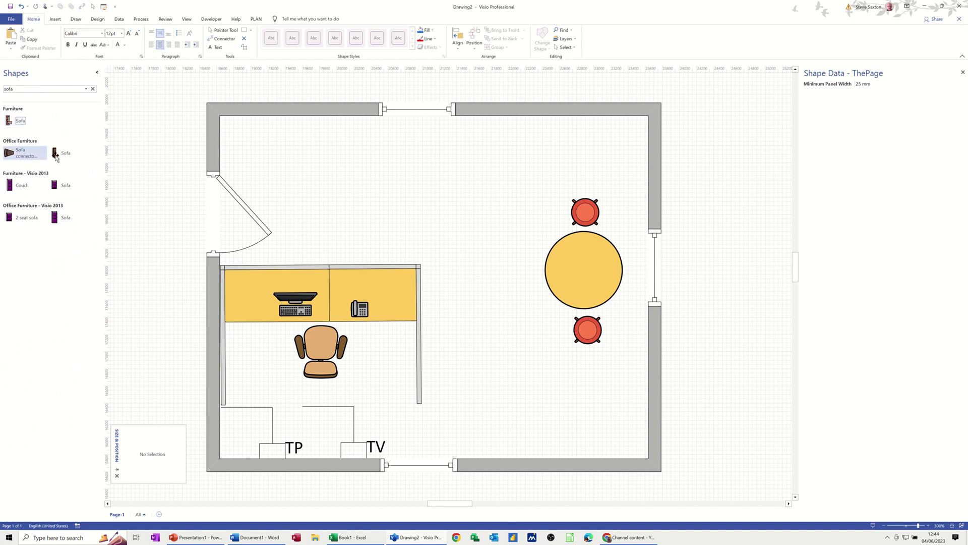
{"action": "left_click_drag", "start_coordinate": [54, 154], "coordinate": [465, 314]}
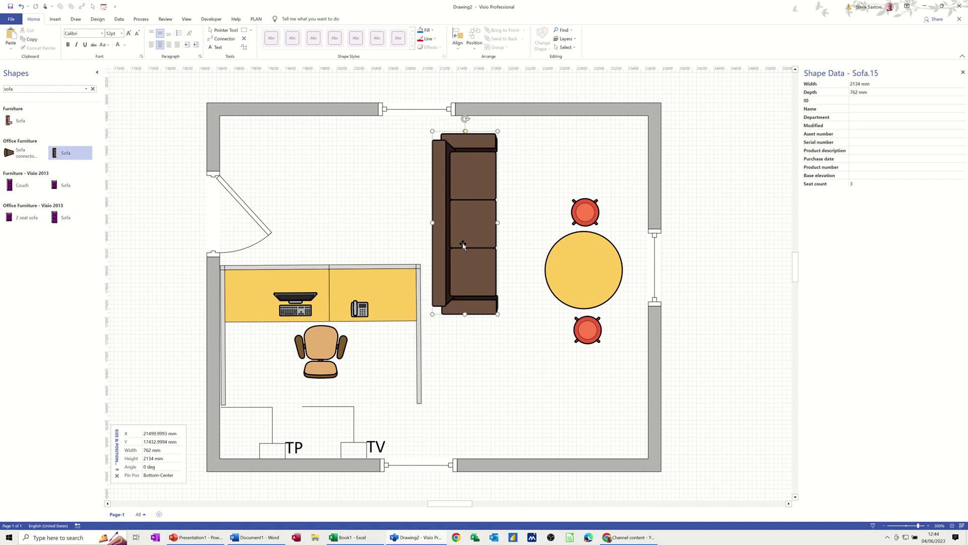
{"action": "left_click_drag", "start_coordinate": [463, 118], "coordinate": [660, 315]}
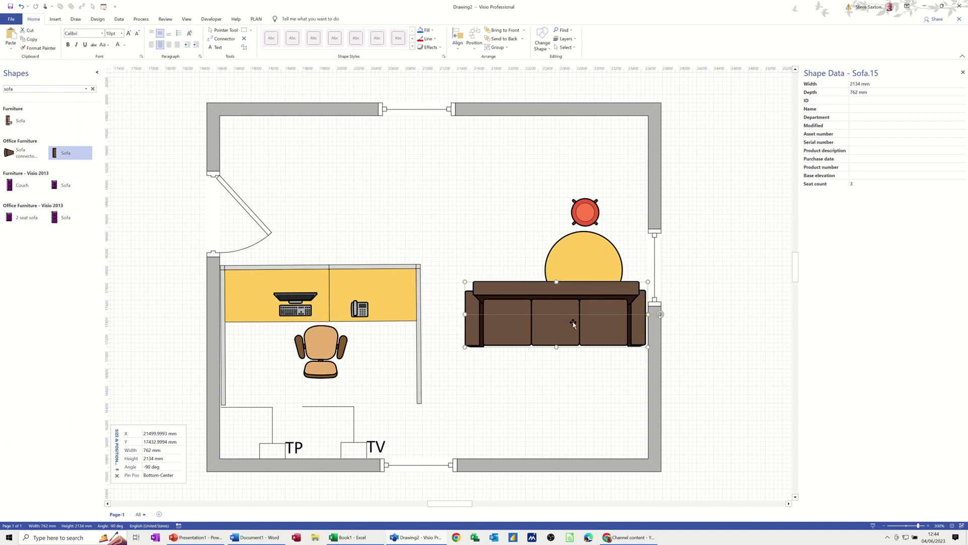
{"action": "left_click_drag", "start_coordinate": [568, 329], "coordinate": [436, 163]}
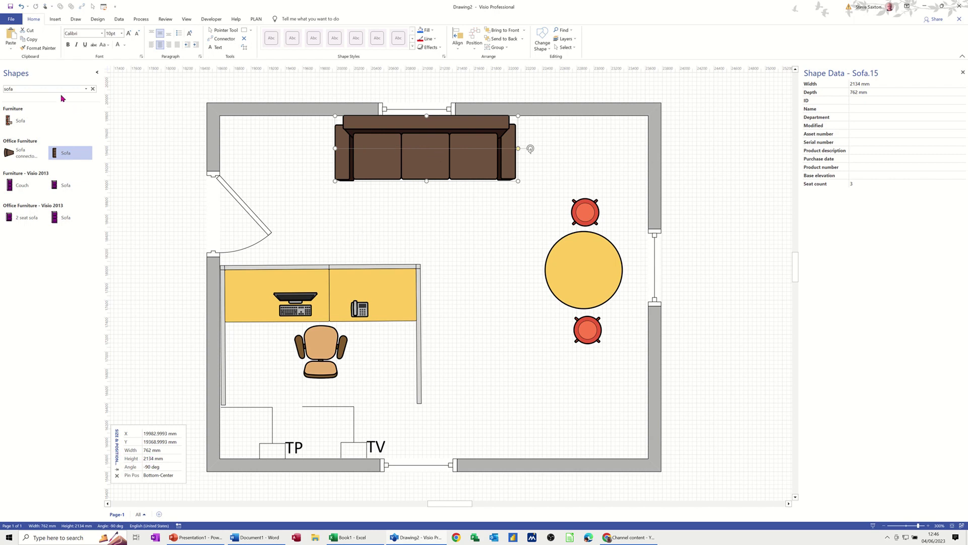
{"action": "left_click", "coordinate": [93, 90]}
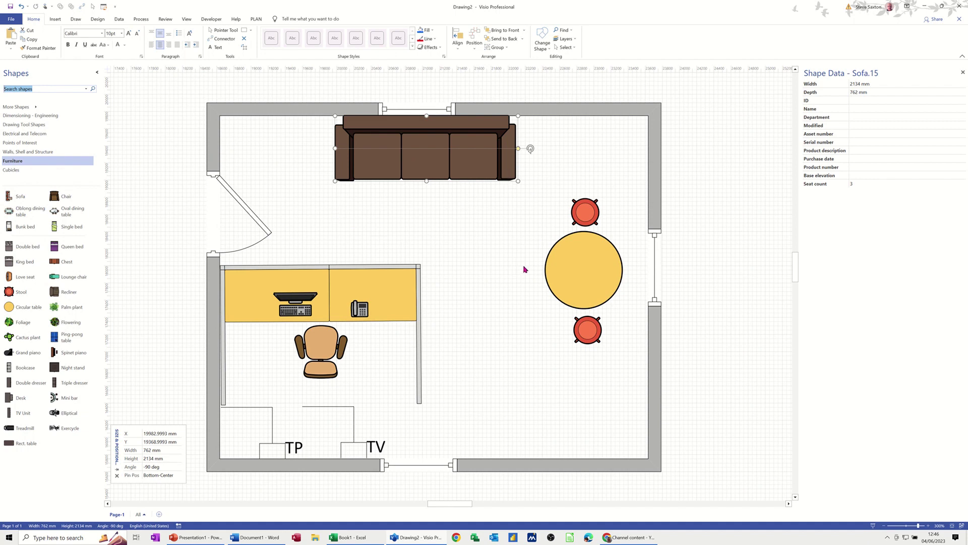
{"action": "scroll", "coordinate": [733, 223], "scroll_direction": "down", "scroll_amount": 3}
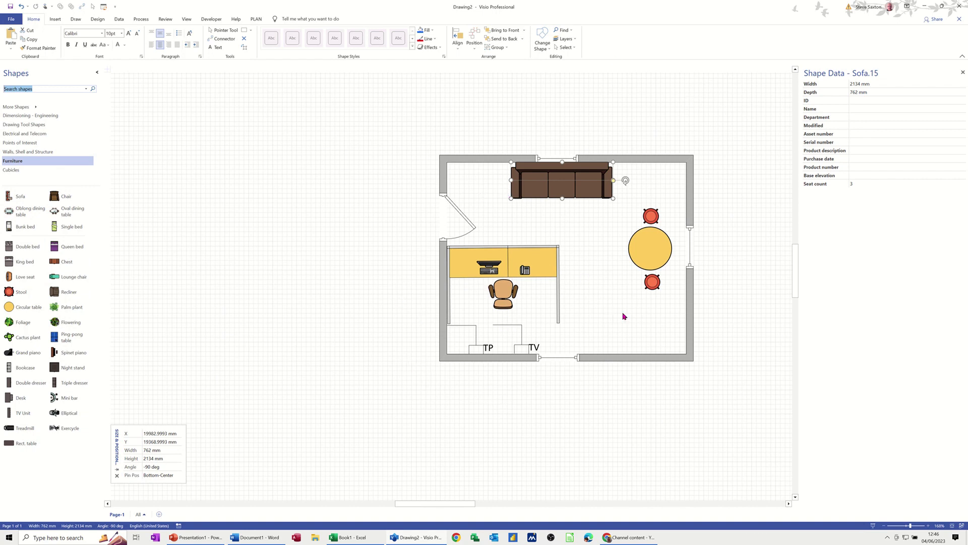
{"action": "left_click", "coordinate": [381, 309]}
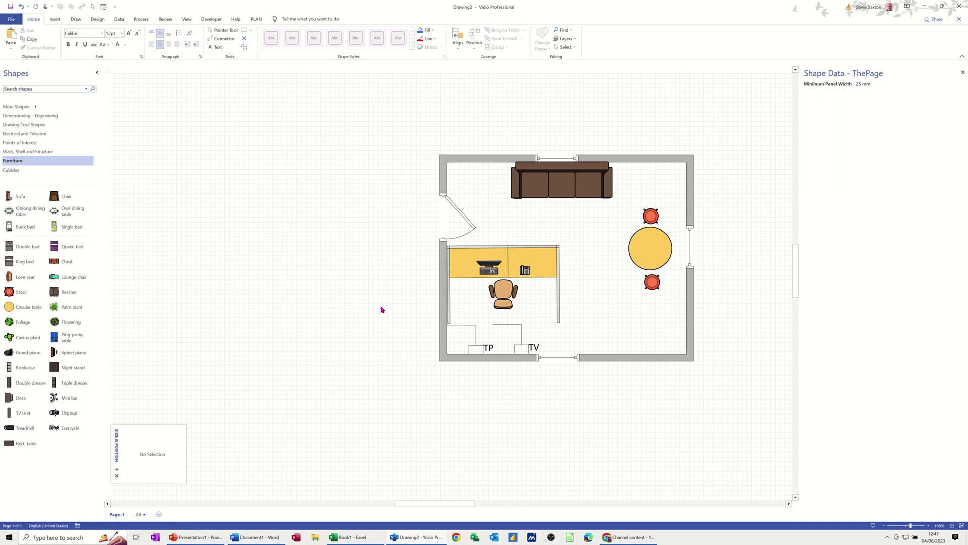
Select everything on the page to check which shapes can be selected while the custom layer is locked, and clear the selection
{"action": "scroll", "coordinate": [672, 207], "scroll_direction": "down", "scroll_amount": 1}
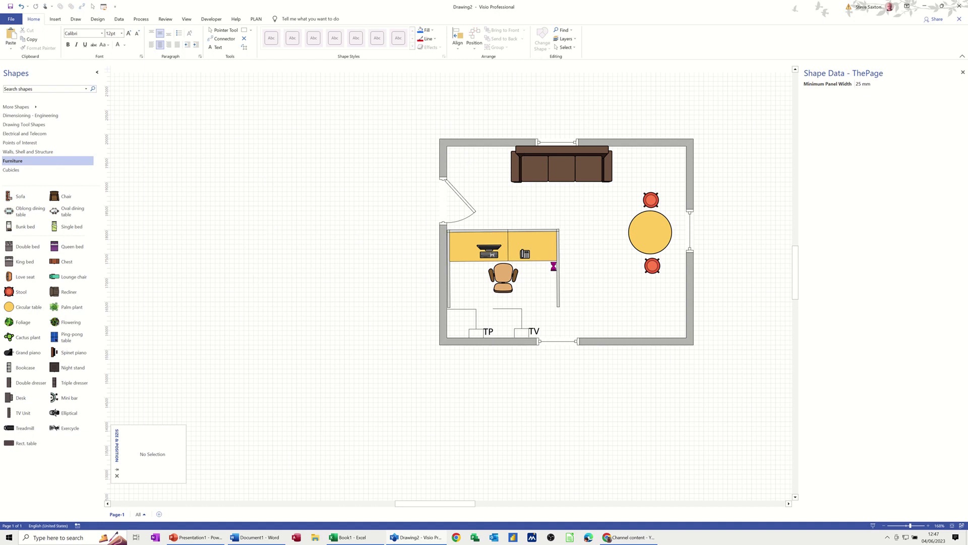
{"action": "key", "text": "ctrl+a"}
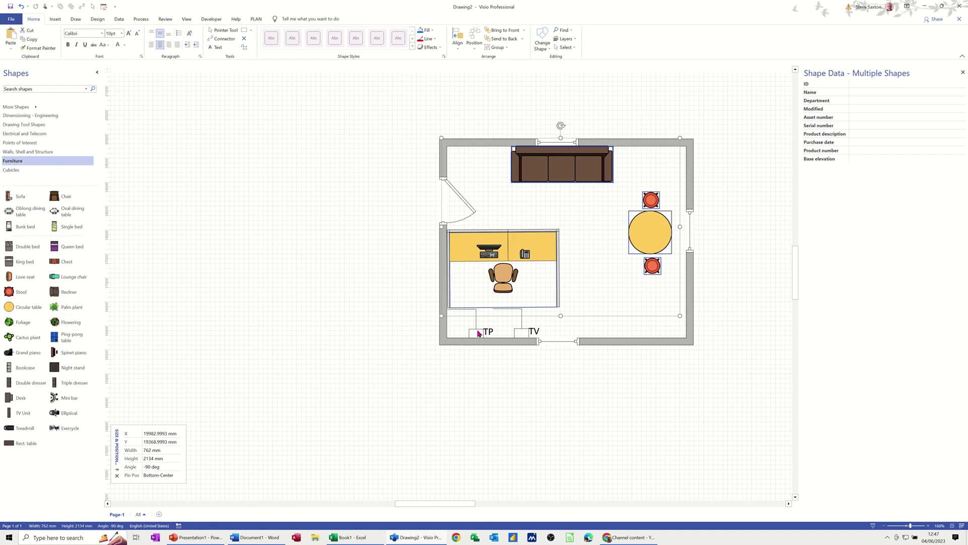
{"action": "left_click", "coordinate": [462, 343]}
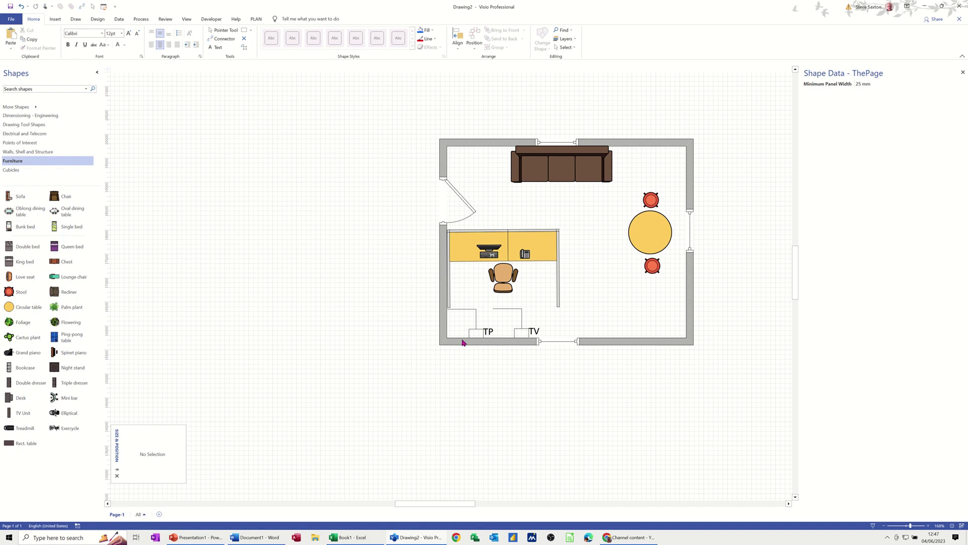
Unlock the custom layer holding the room's walls, door, windows and outlets, and select all shapes on the page
{"action": "left_click", "coordinate": [569, 39]}
{"action": "left_click", "coordinate": [580, 58]}
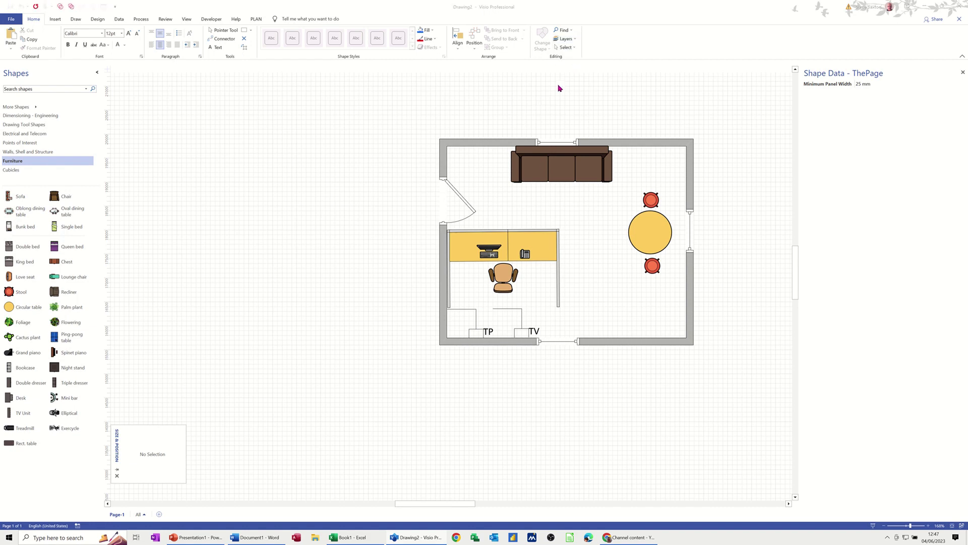
{"action": "scroll", "coordinate": [434, 271], "scroll_direction": "down", "scroll_amount": 1}
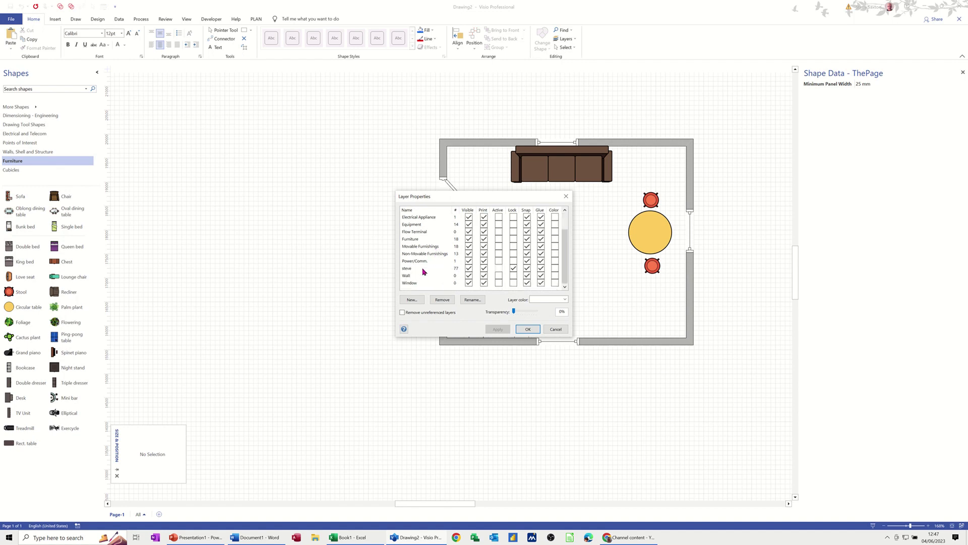
{"action": "left_click", "coordinate": [514, 268]}
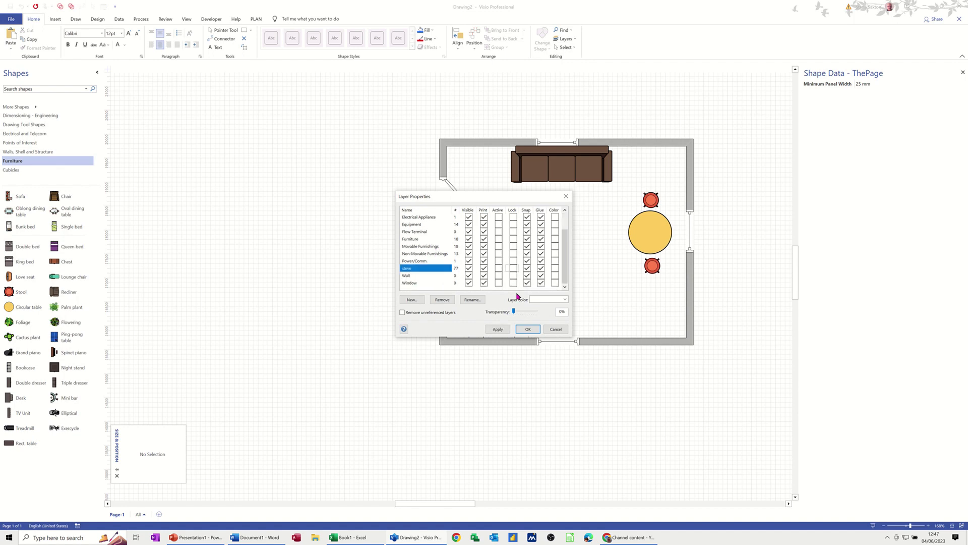
{"action": "left_click", "coordinate": [525, 329]}
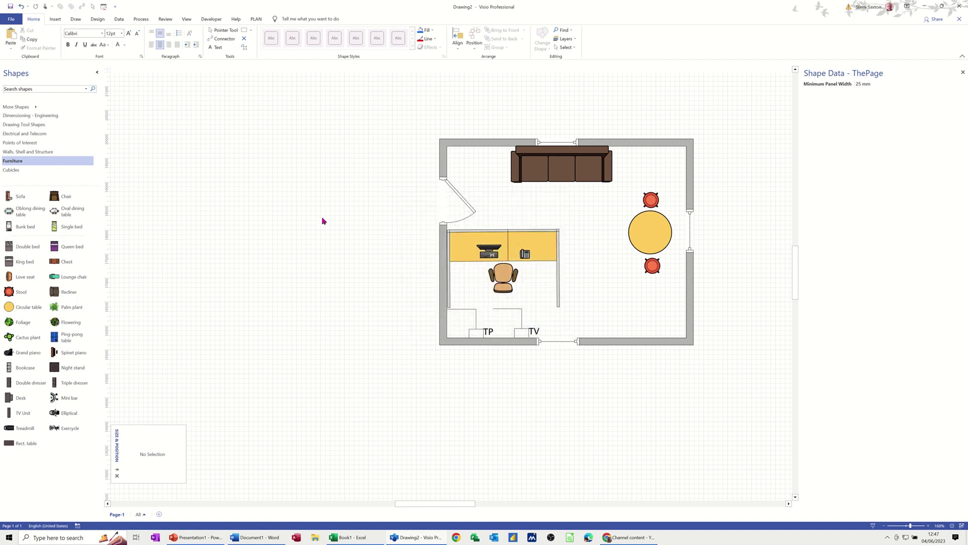
{"action": "key", "text": "ctrl+a"}
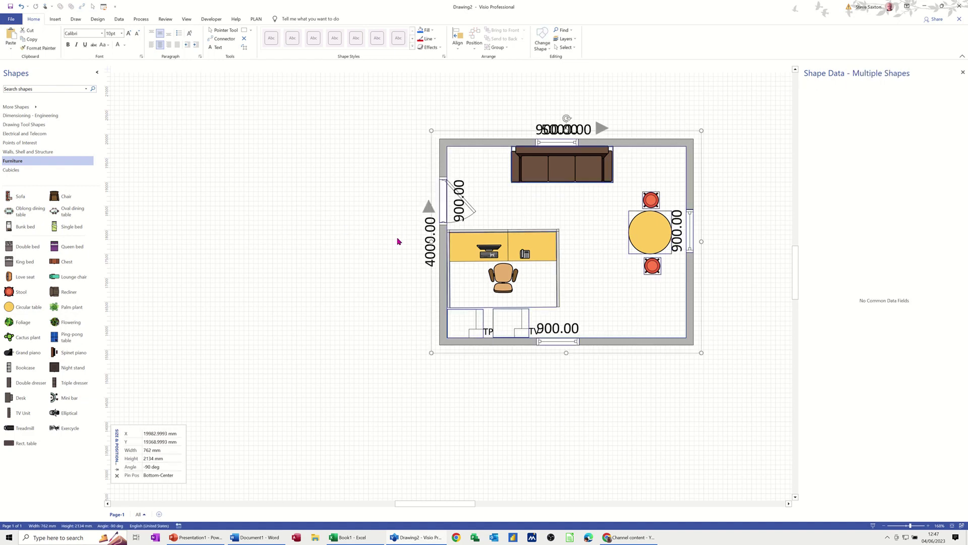
Duplicate the complete furnished room, place the copy to the left of the original, and clear the selection
{"action": "left_click_drag", "start_coordinate": [442, 298], "coordinate": [154, 295]}
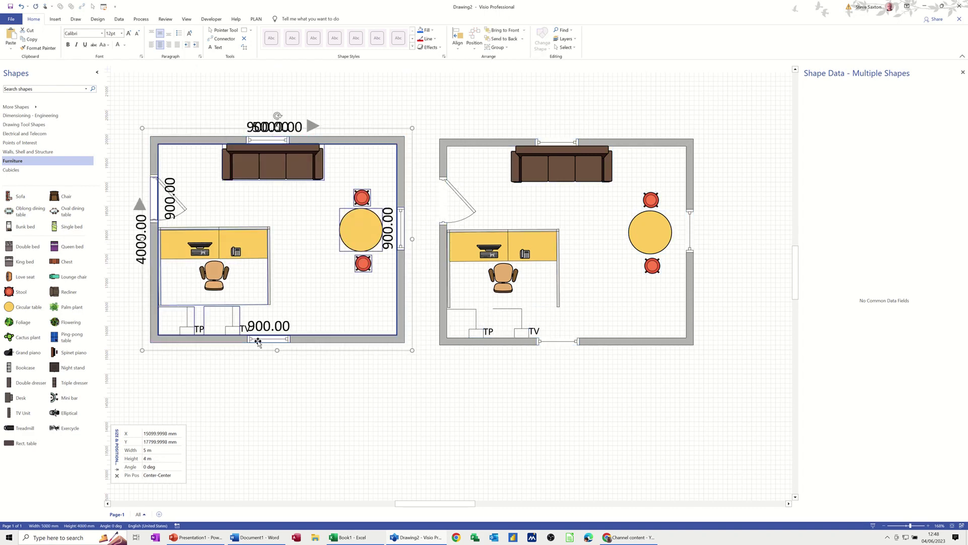
{"action": "left_click", "coordinate": [446, 130]}
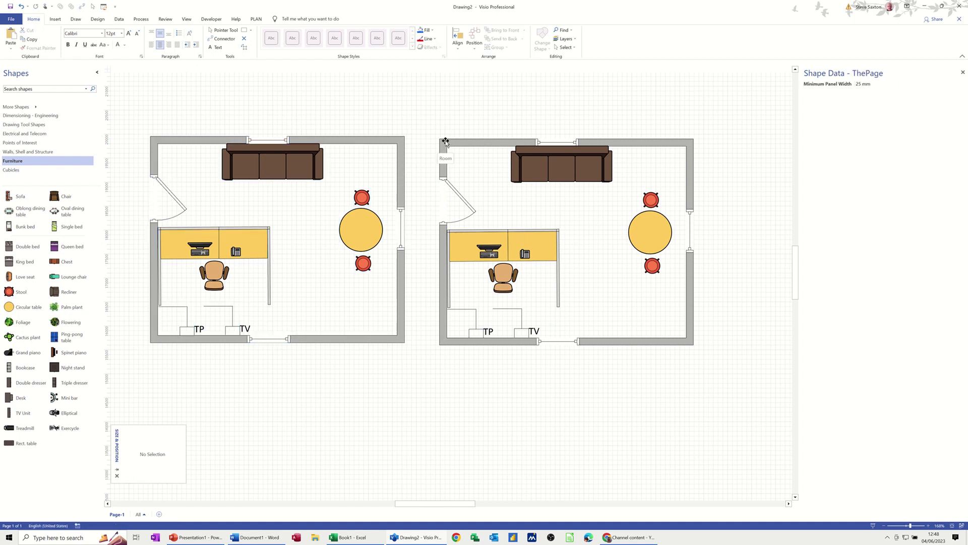
{"action": "left_click", "coordinate": [458, 142]}
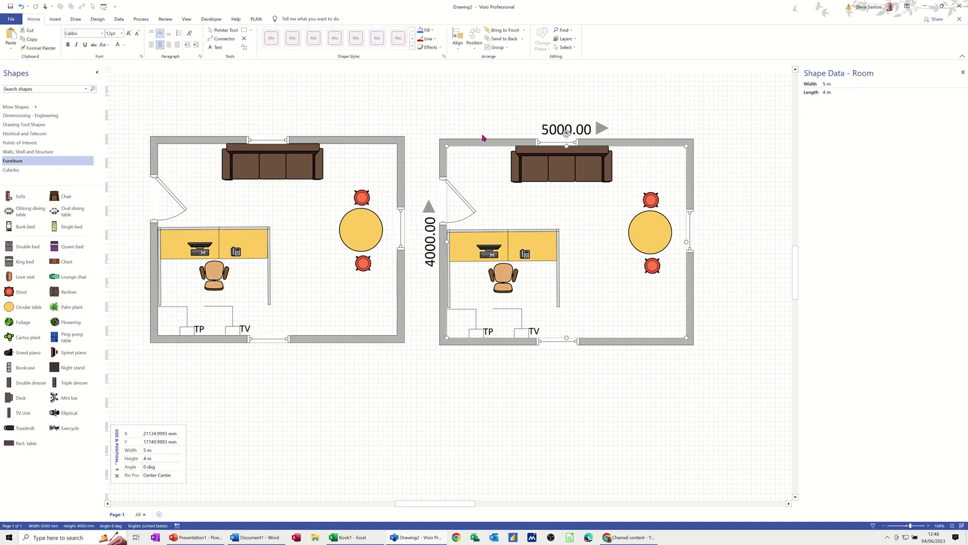
{"action": "left_click", "coordinate": [443, 131]}
Select all shapes of the original room and lock the custom layer holding the walls, door, windows and outlets
{"action": "left_click_drag", "start_coordinate": [433, 125], "coordinate": [704, 362]}
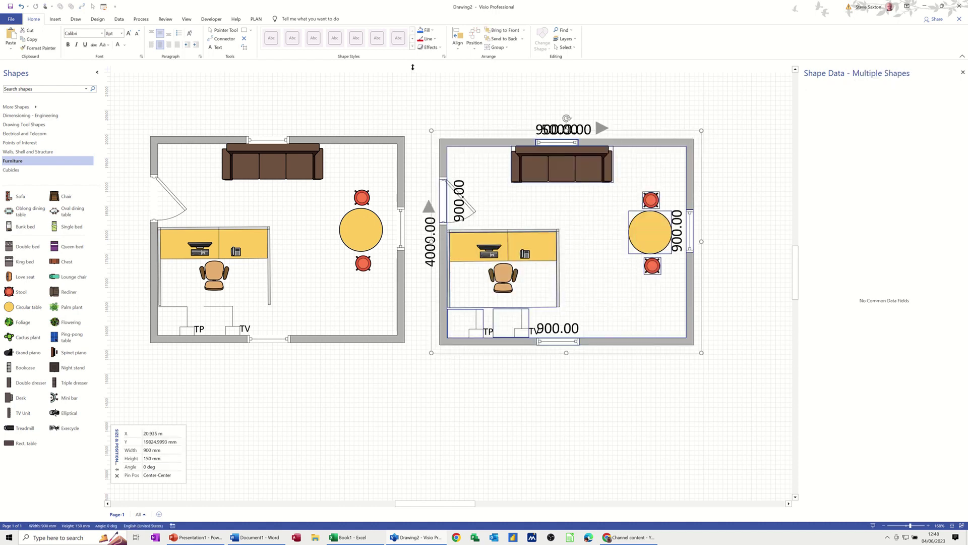
{"action": "left_click", "coordinate": [575, 43]}
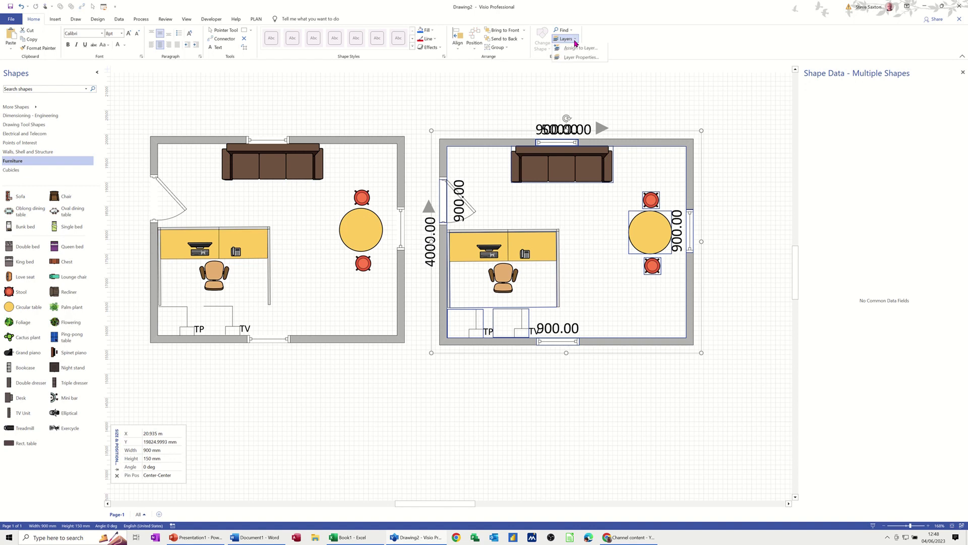
{"action": "left_click", "coordinate": [579, 58]}
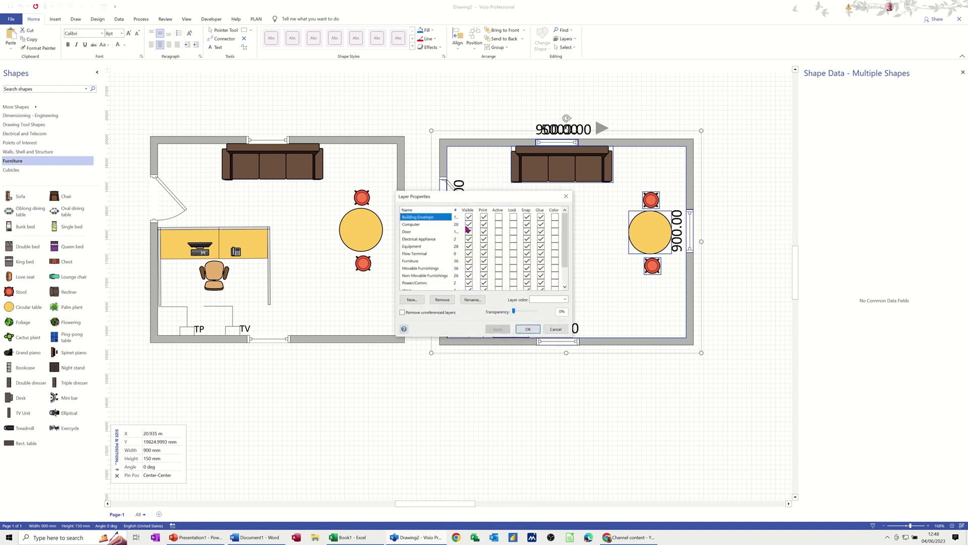
{"action": "scroll", "coordinate": [434, 267], "scroll_direction": "down", "scroll_amount": 1}
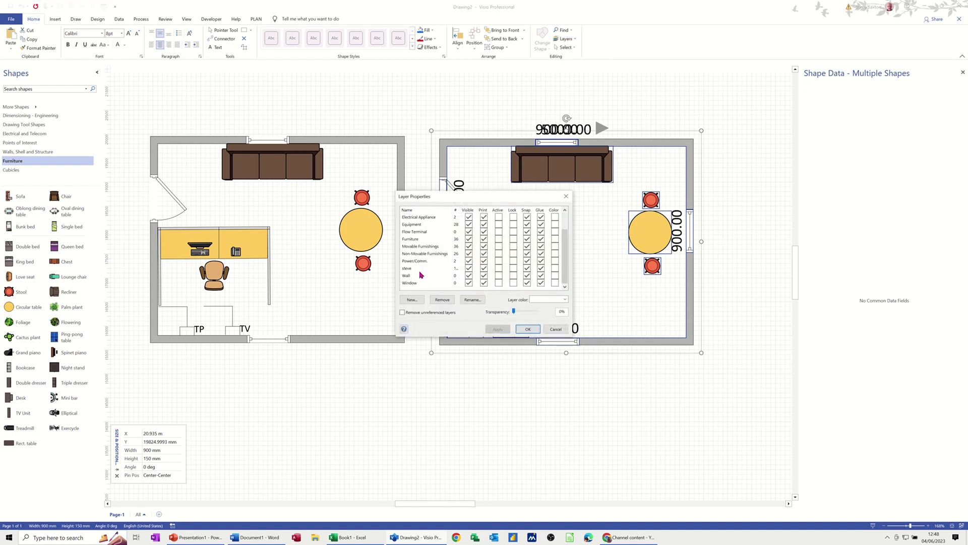
{"action": "left_click", "coordinate": [513, 269]}
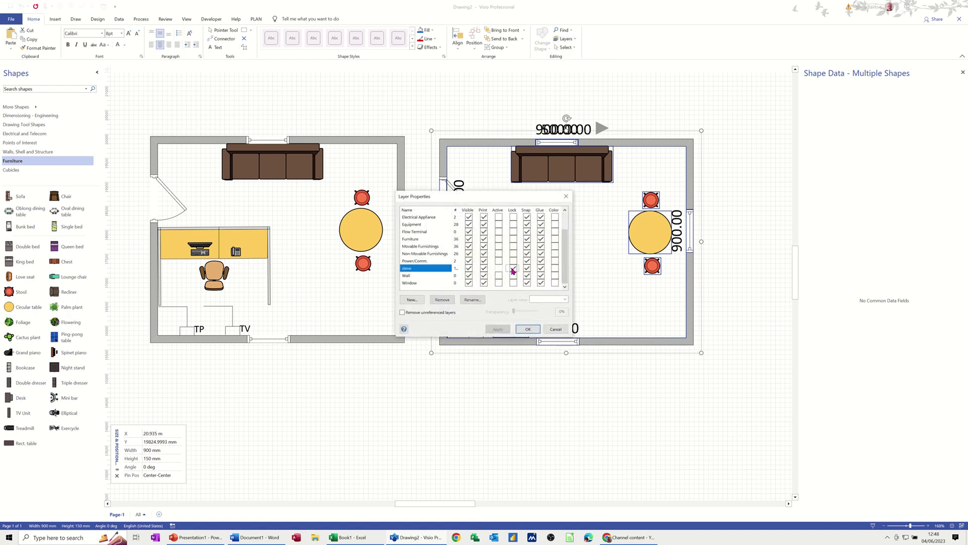
{"action": "left_click", "coordinate": [528, 328]}
Check whether the copied room's wall can still be selected with the custom layer locked, and clear the selection
{"action": "left_click", "coordinate": [401, 173]}
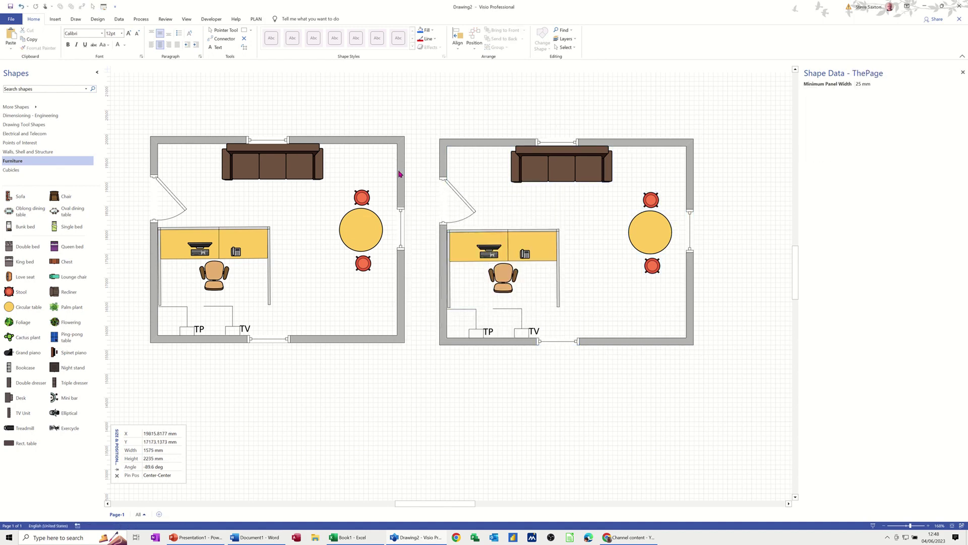
{"action": "left_click", "coordinate": [359, 222]}
{"action": "left_click", "coordinate": [388, 145]}
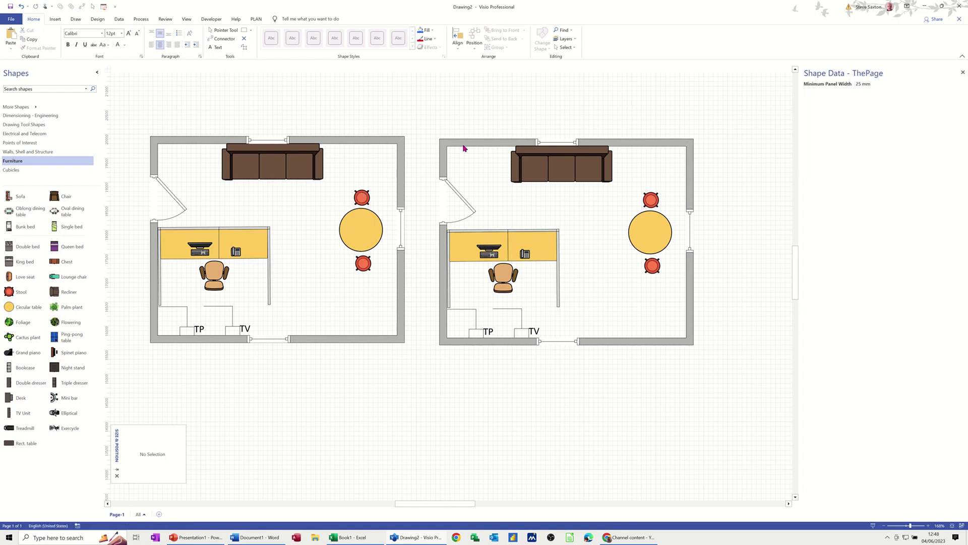